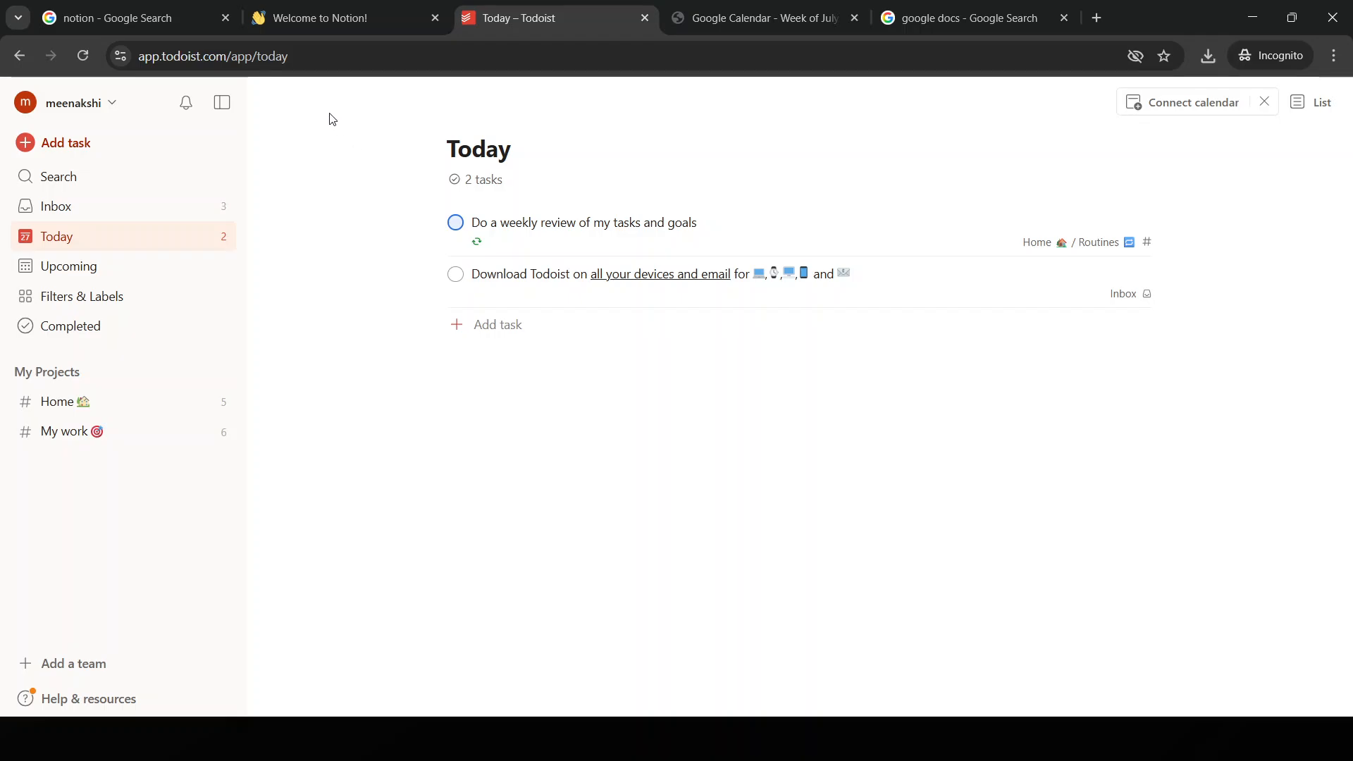
Search Google for "zapier" and open the Zapier website from the results.
{"action": "left_click", "coordinate": [282, 7]}
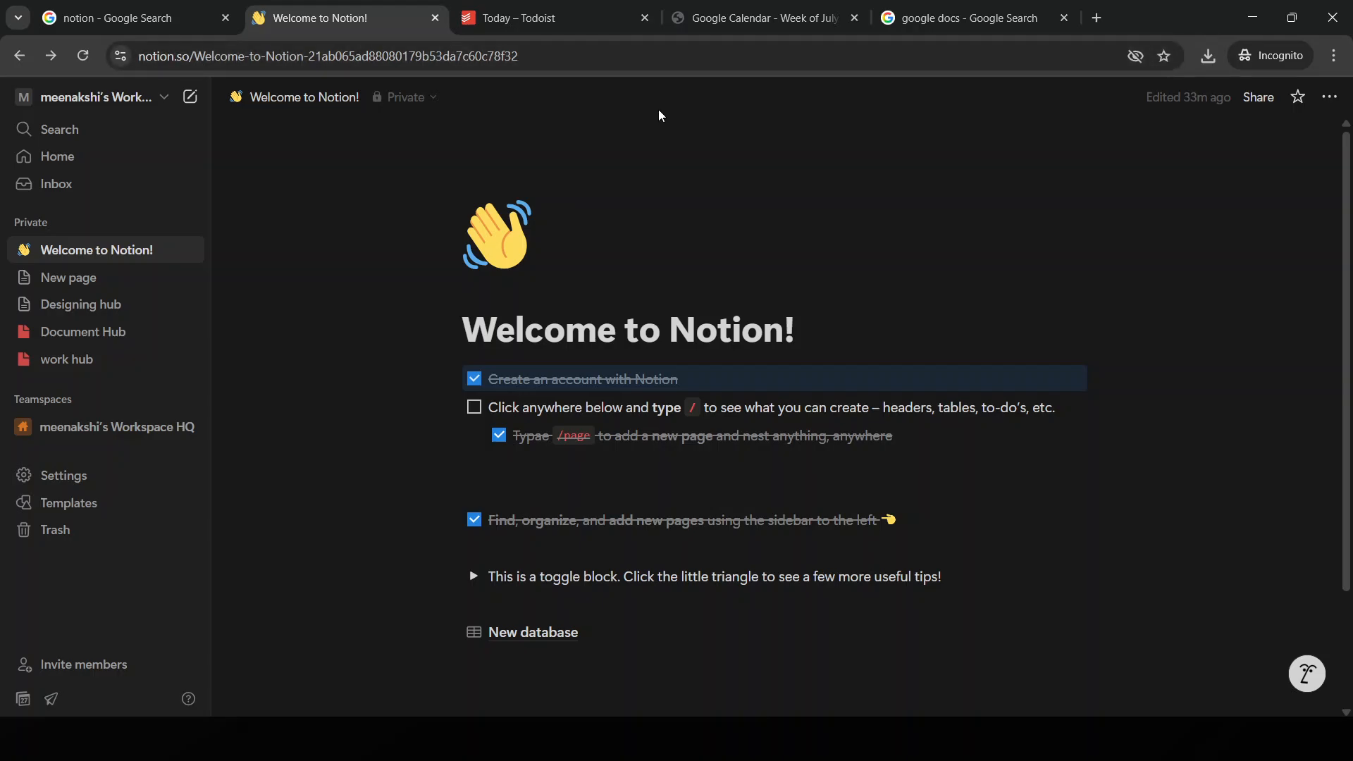
{"action": "left_click", "coordinate": [134, 18]}
{"action": "left_click", "coordinate": [272, 120]}
{"action": "double_click", "coordinate": [272, 117]}
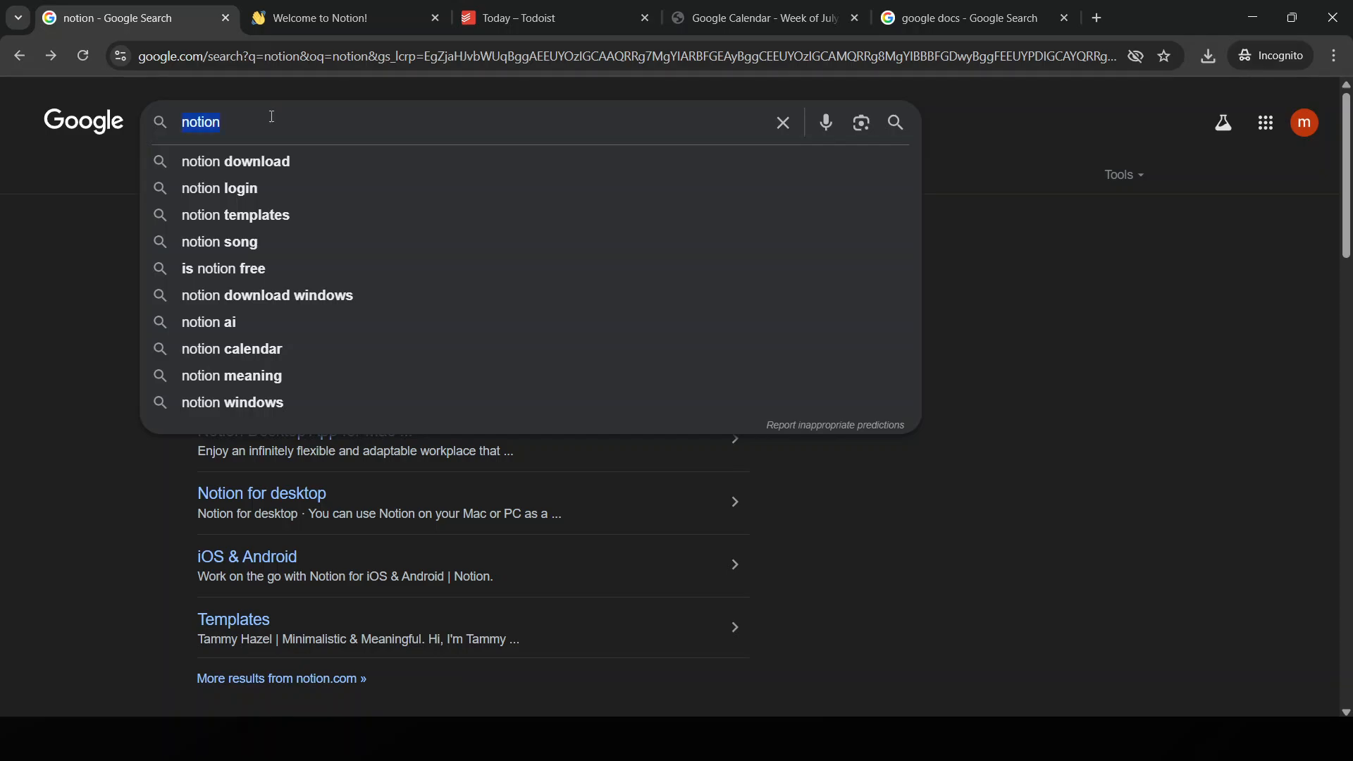
{"action": "type", "text": "zapier"}
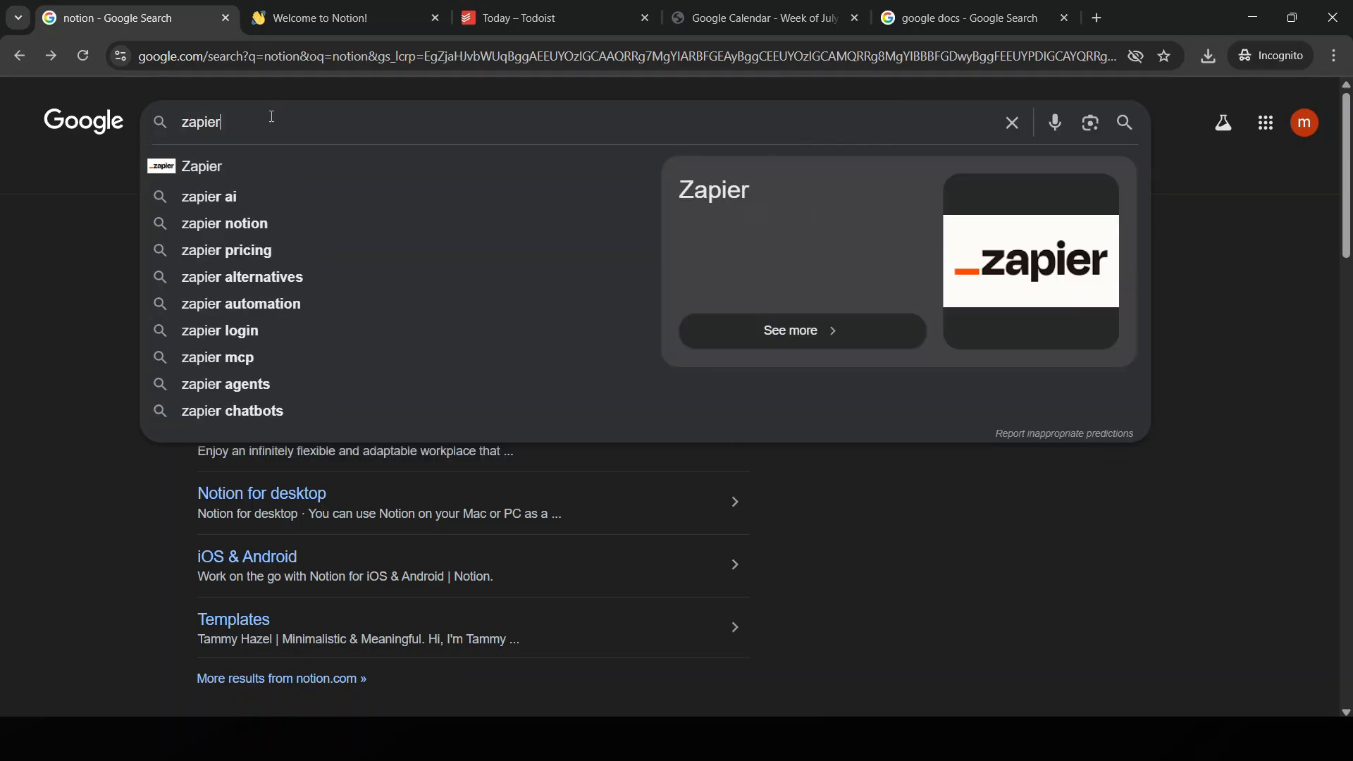
{"action": "key", "text": "Return"}
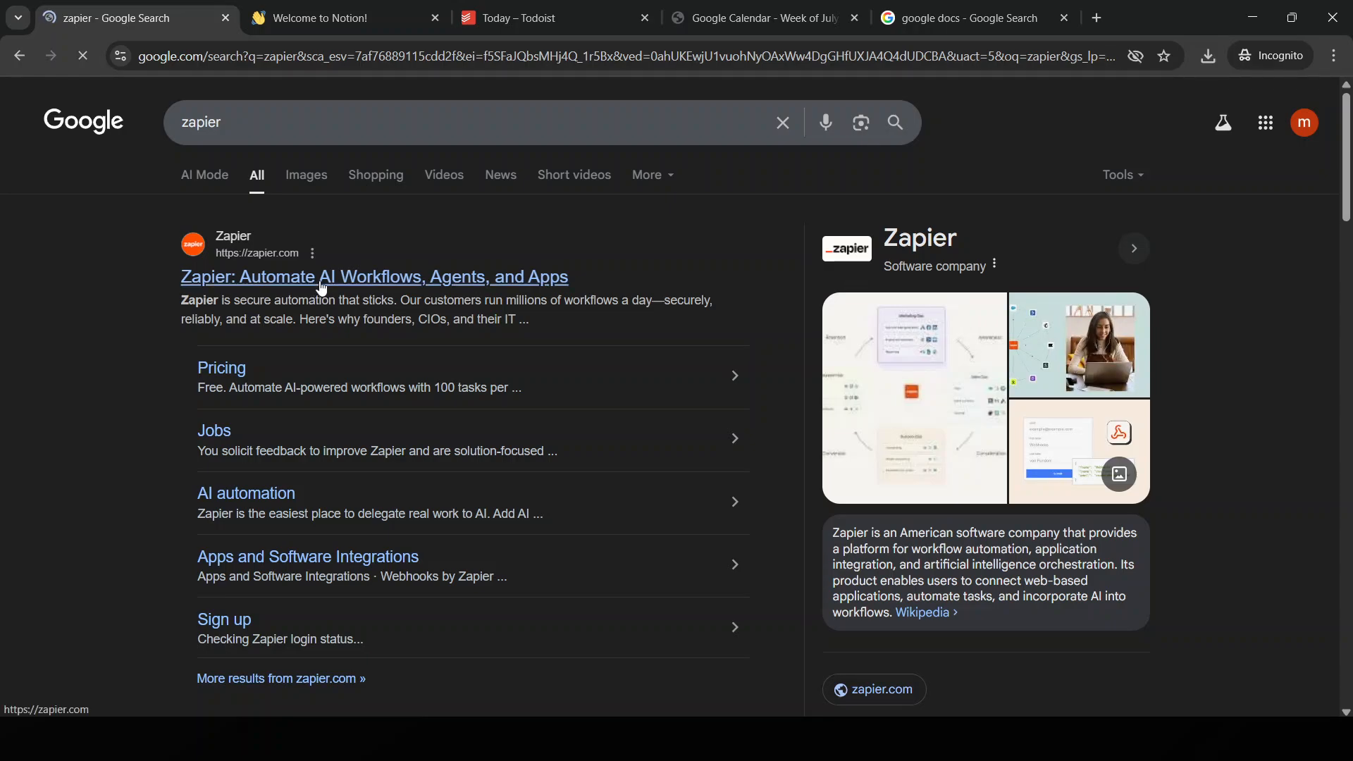
{"action": "left_click", "coordinate": [322, 282]}
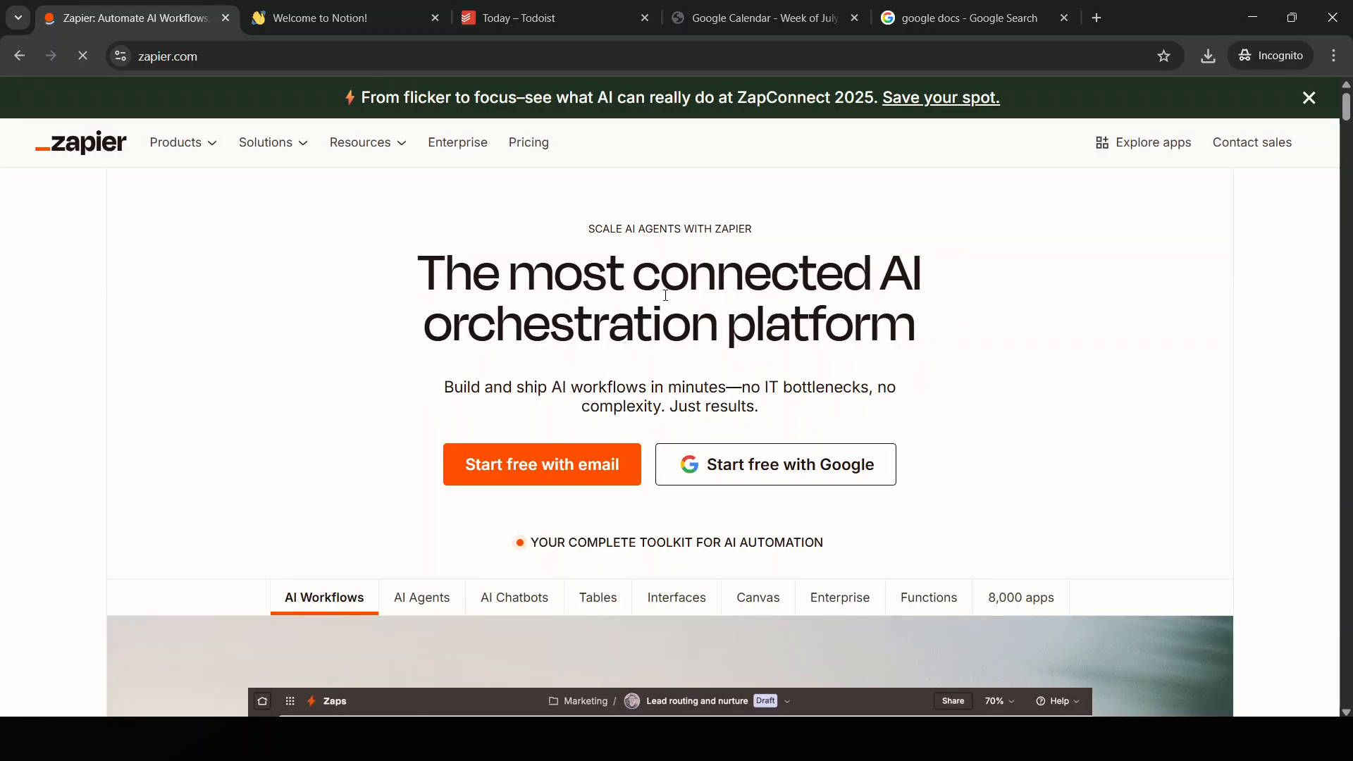
Sign in to Zapier with the existing Google account and create a new Zap.
{"action": "left_click", "coordinate": [792, 469]}
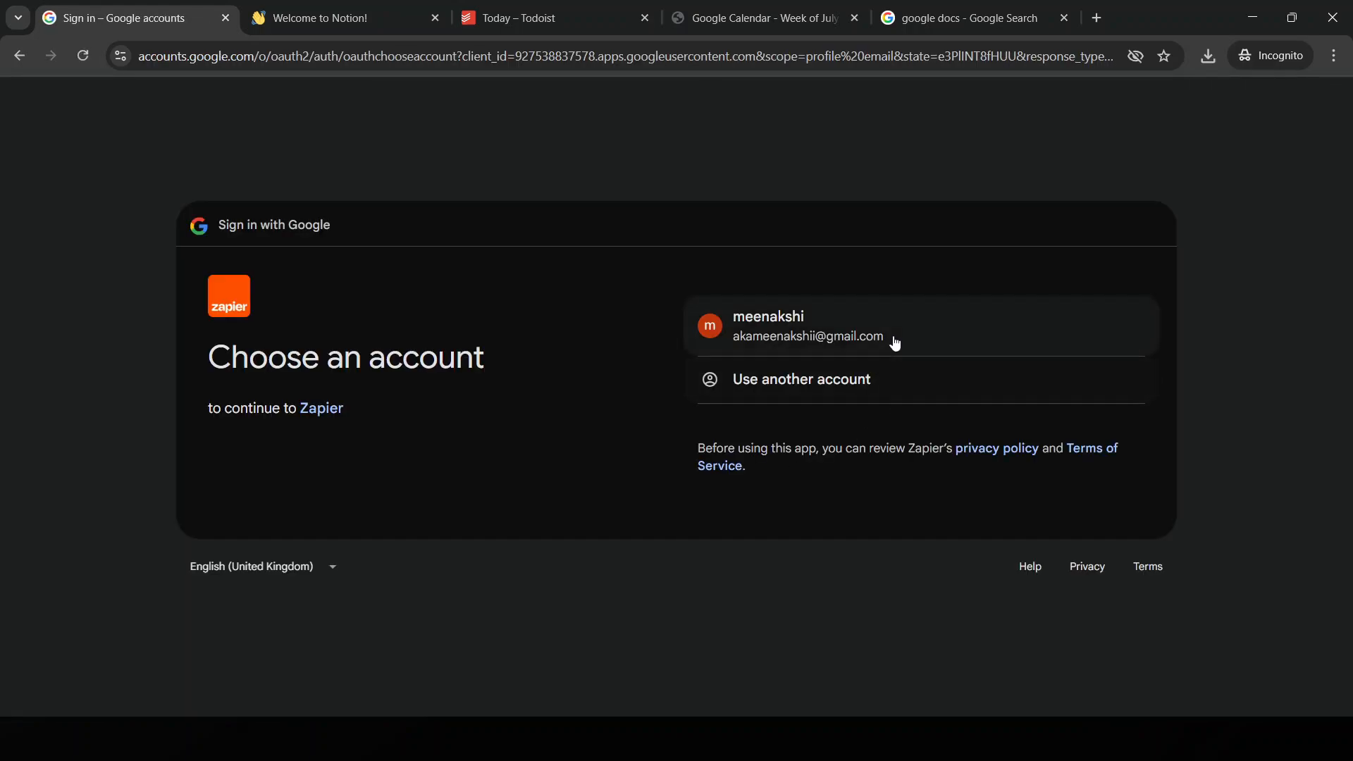
{"action": "left_click", "coordinate": [891, 341]}
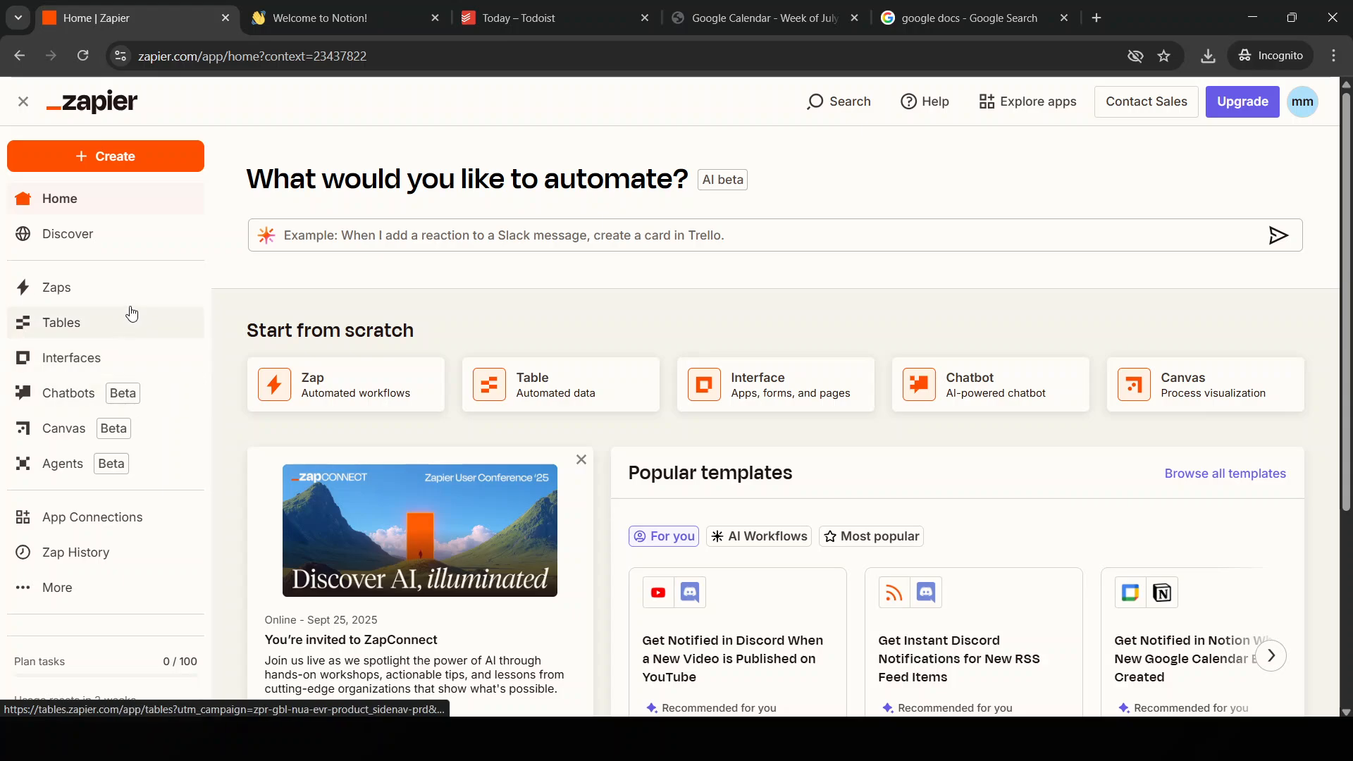
{"action": "left_click", "coordinate": [146, 285]}
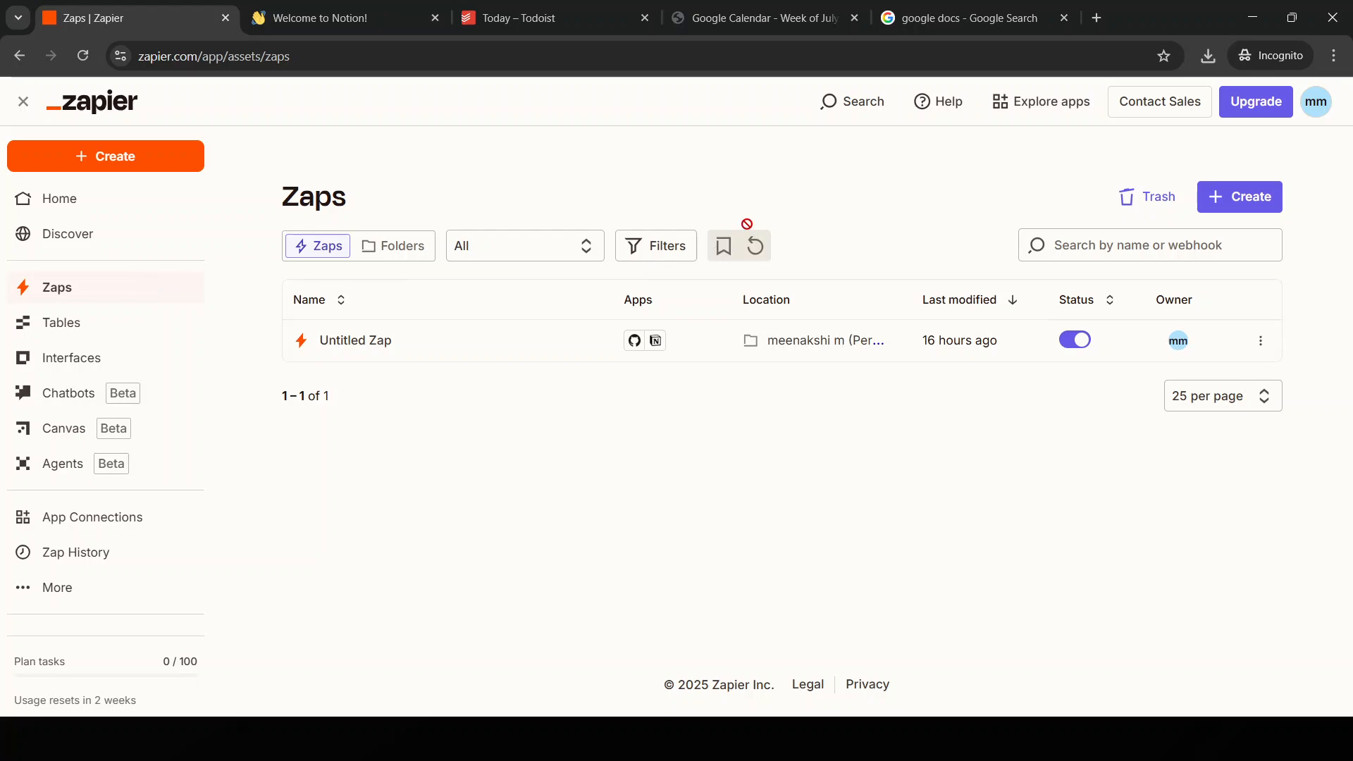
{"action": "left_click", "coordinate": [1212, 197]}
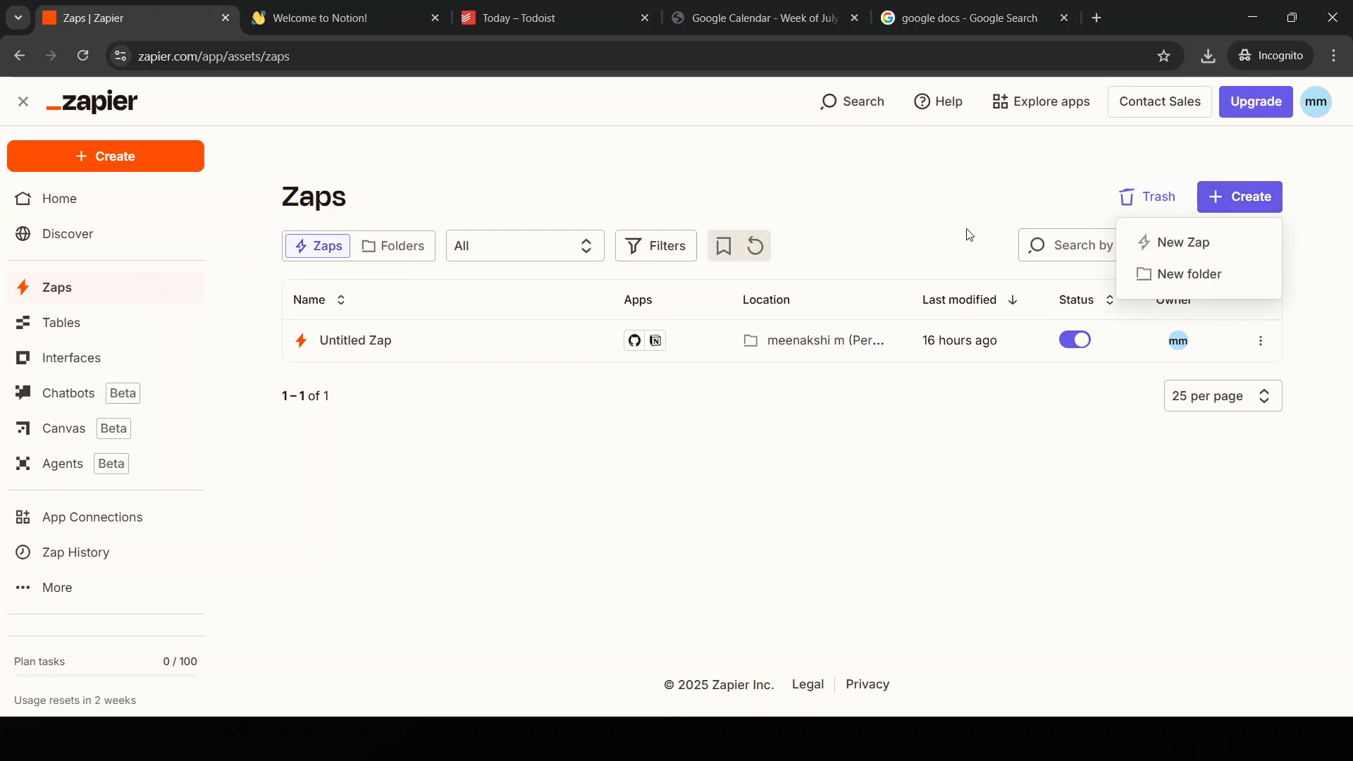
{"action": "left_click", "coordinate": [1229, 246]}
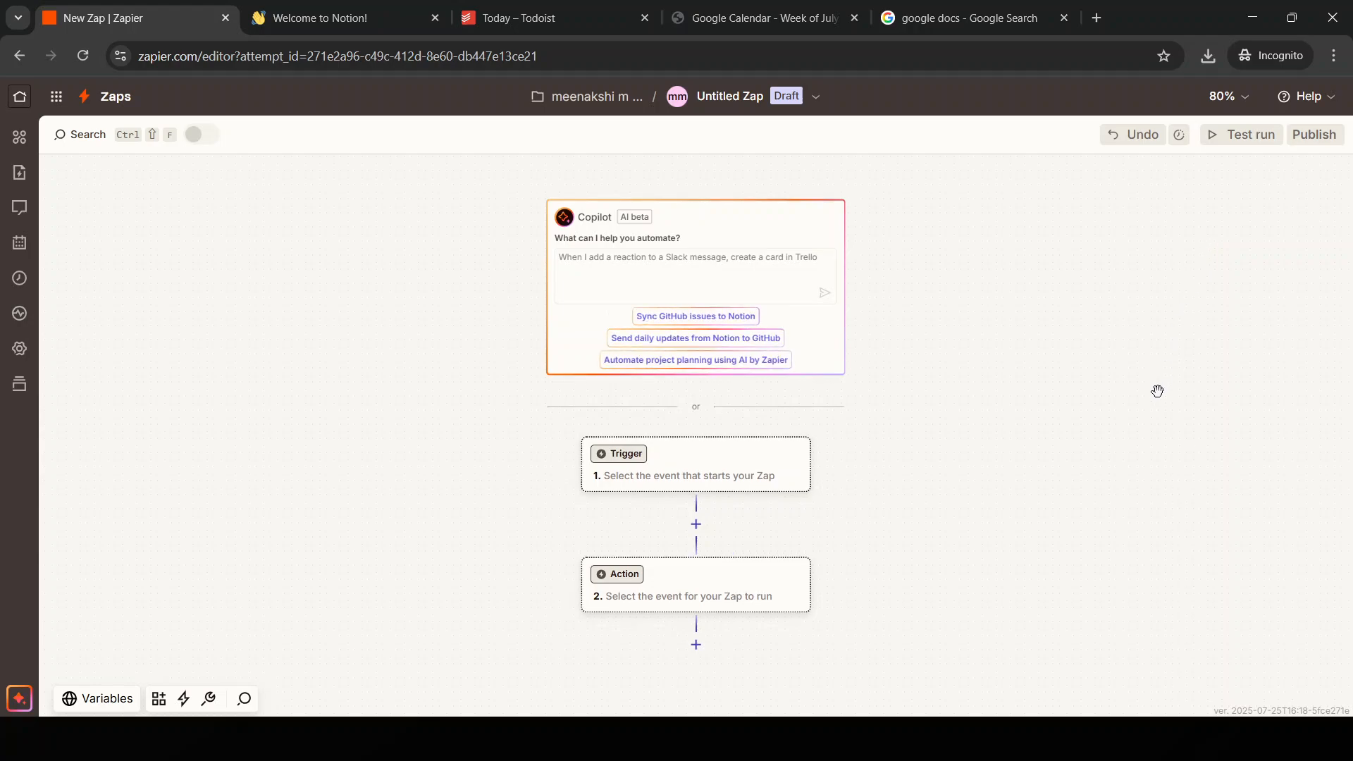
Set Todoist as the Zap's trigger app with New Project as the trigger event.
{"action": "left_click", "coordinate": [682, 474]}
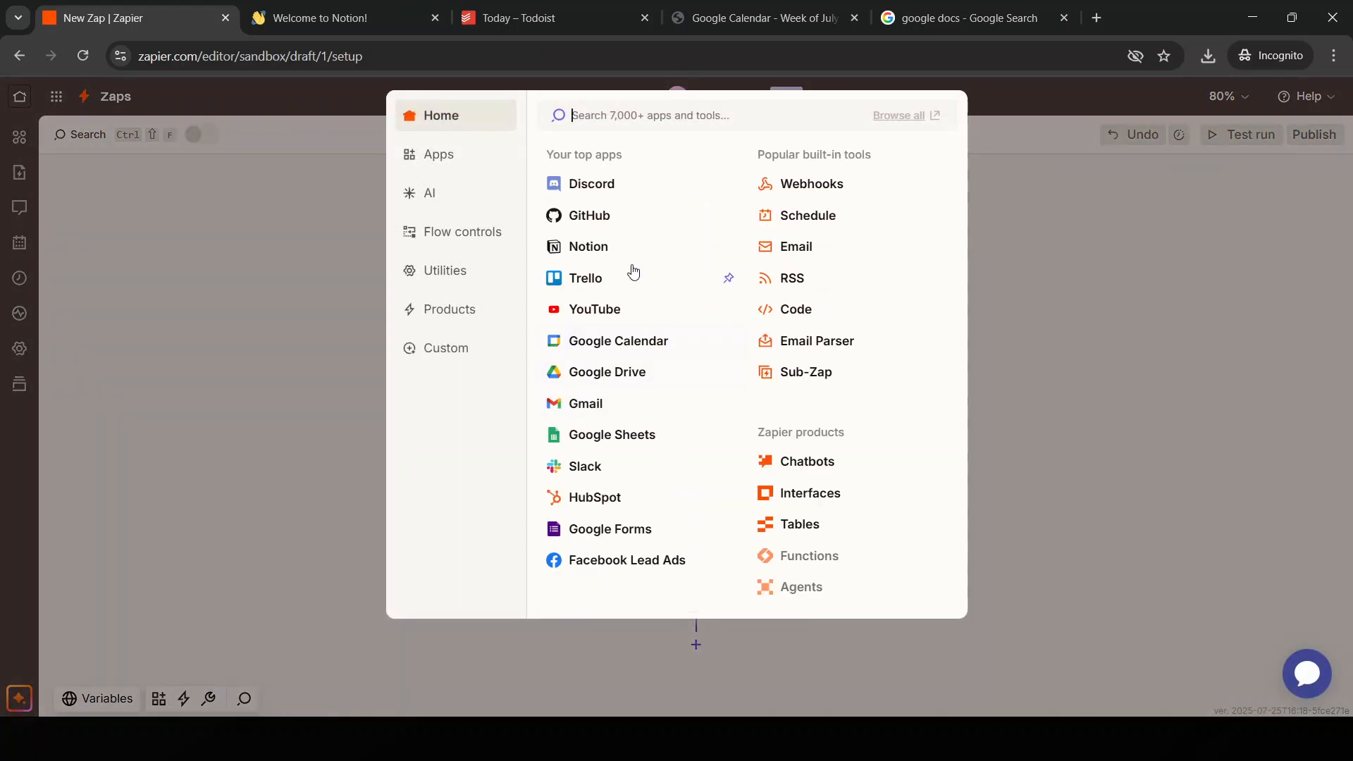
{"action": "left_click", "coordinate": [629, 113]}
{"action": "type", "text": "to"}
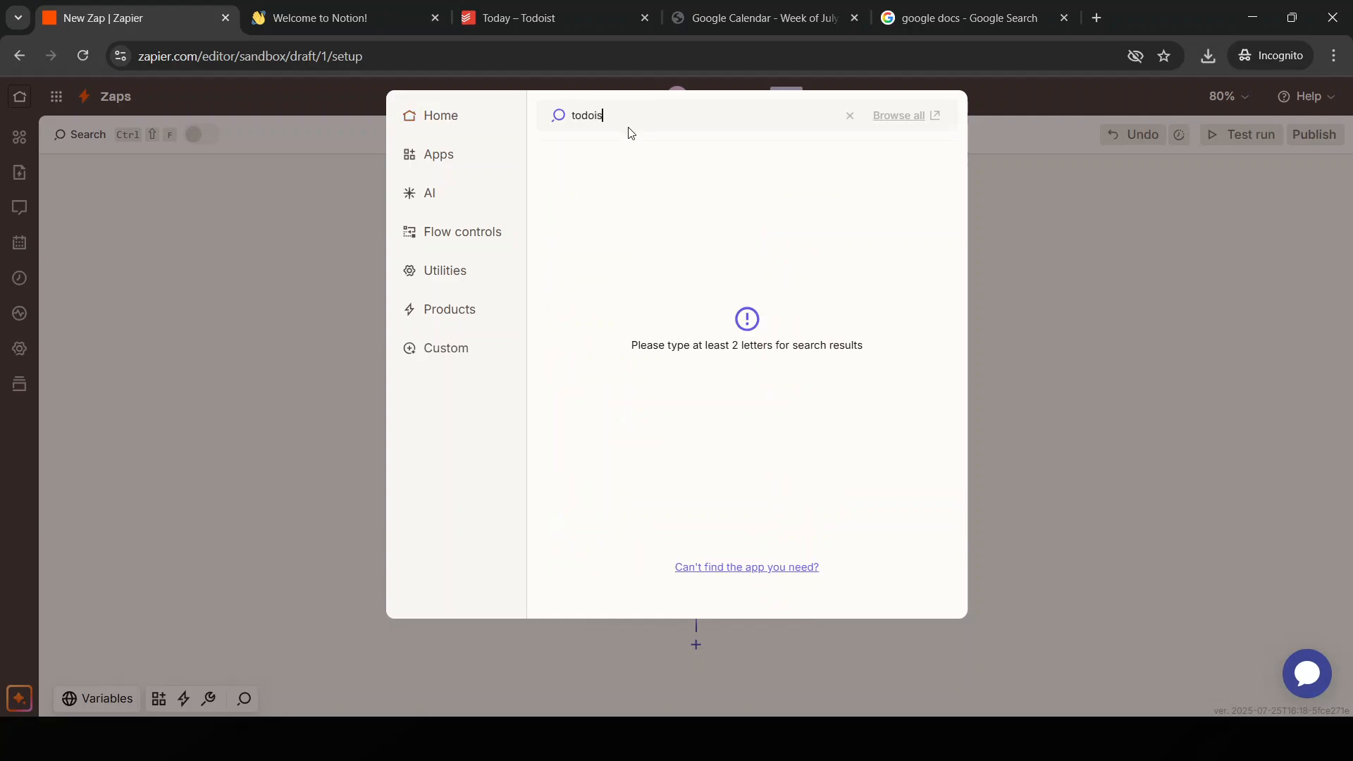
{"action": "type", "text": "dois"}
{"action": "key", "text": "BackSpace"}
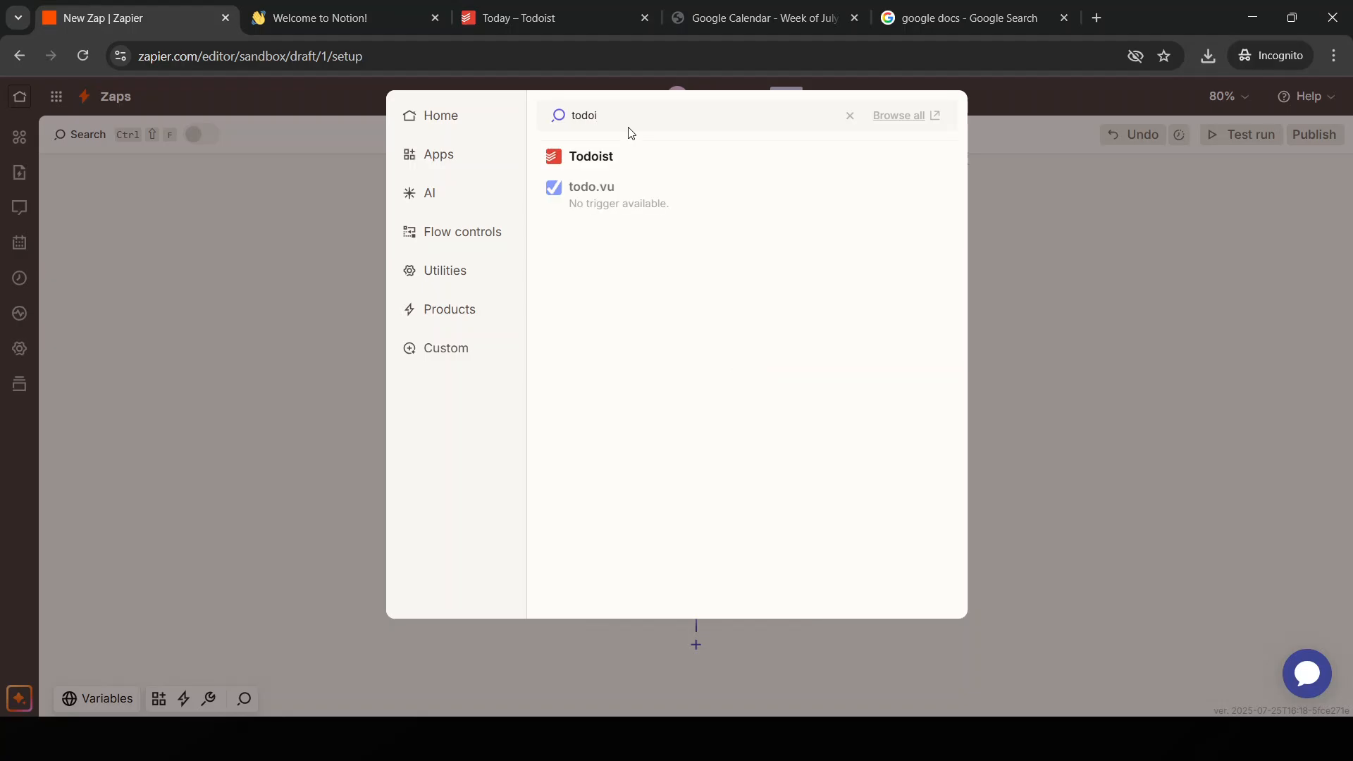
{"action": "left_click", "coordinate": [640, 158]}
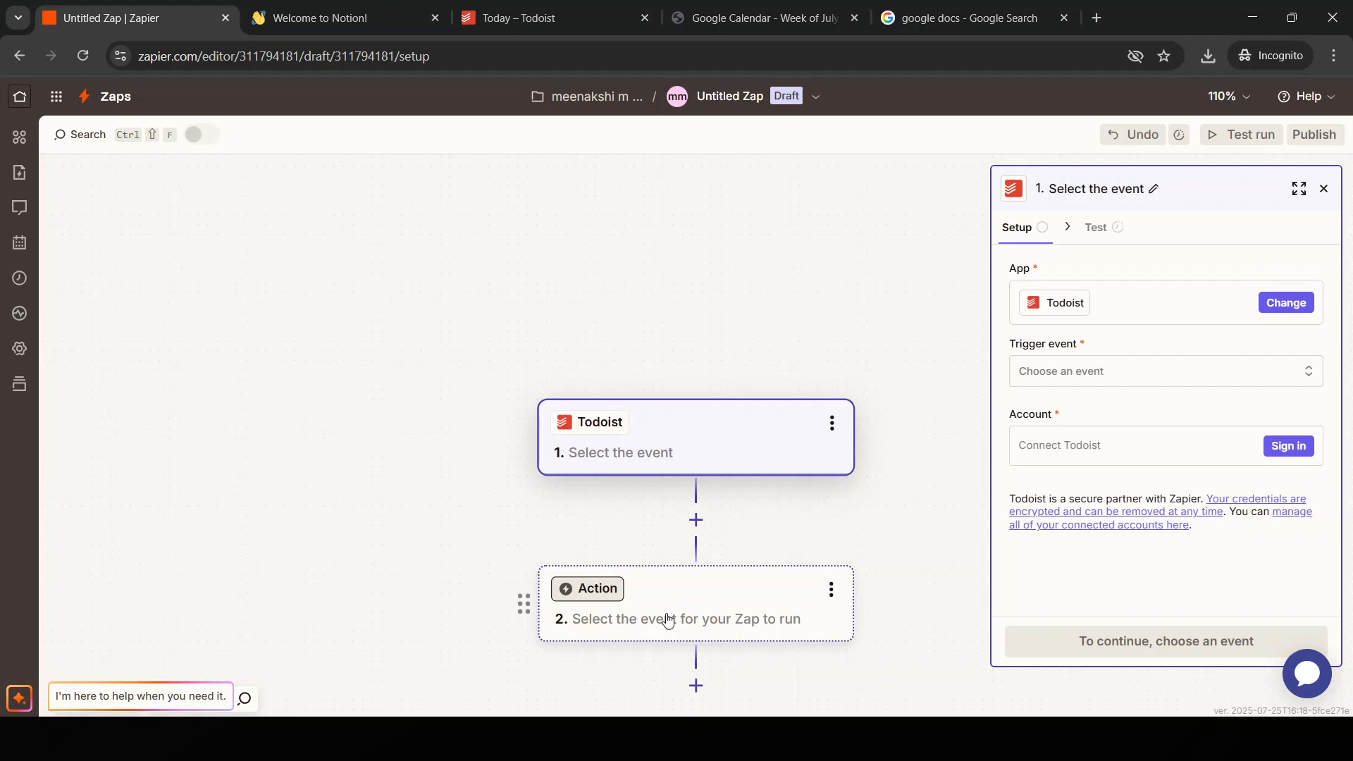
{"action": "left_click", "coordinate": [1135, 377]}
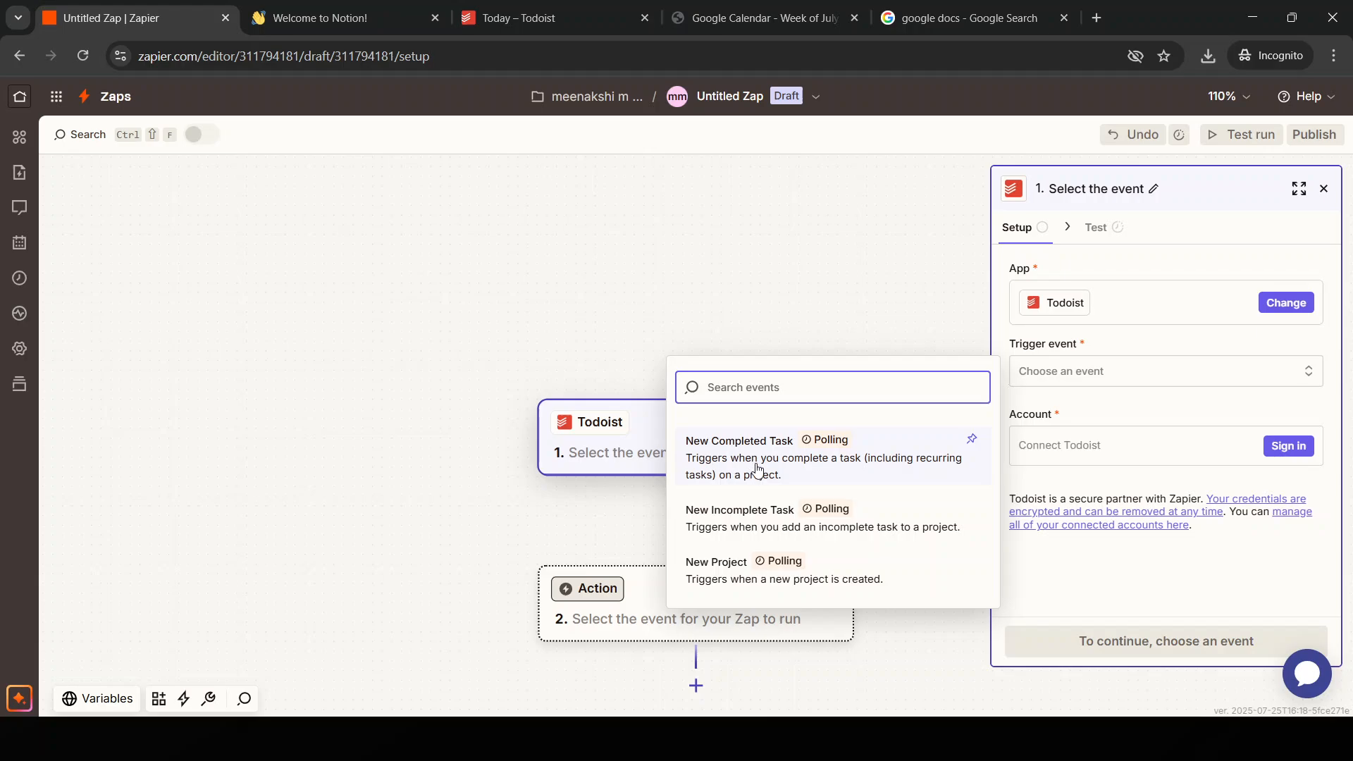
{"action": "left_click", "coordinate": [755, 572]}
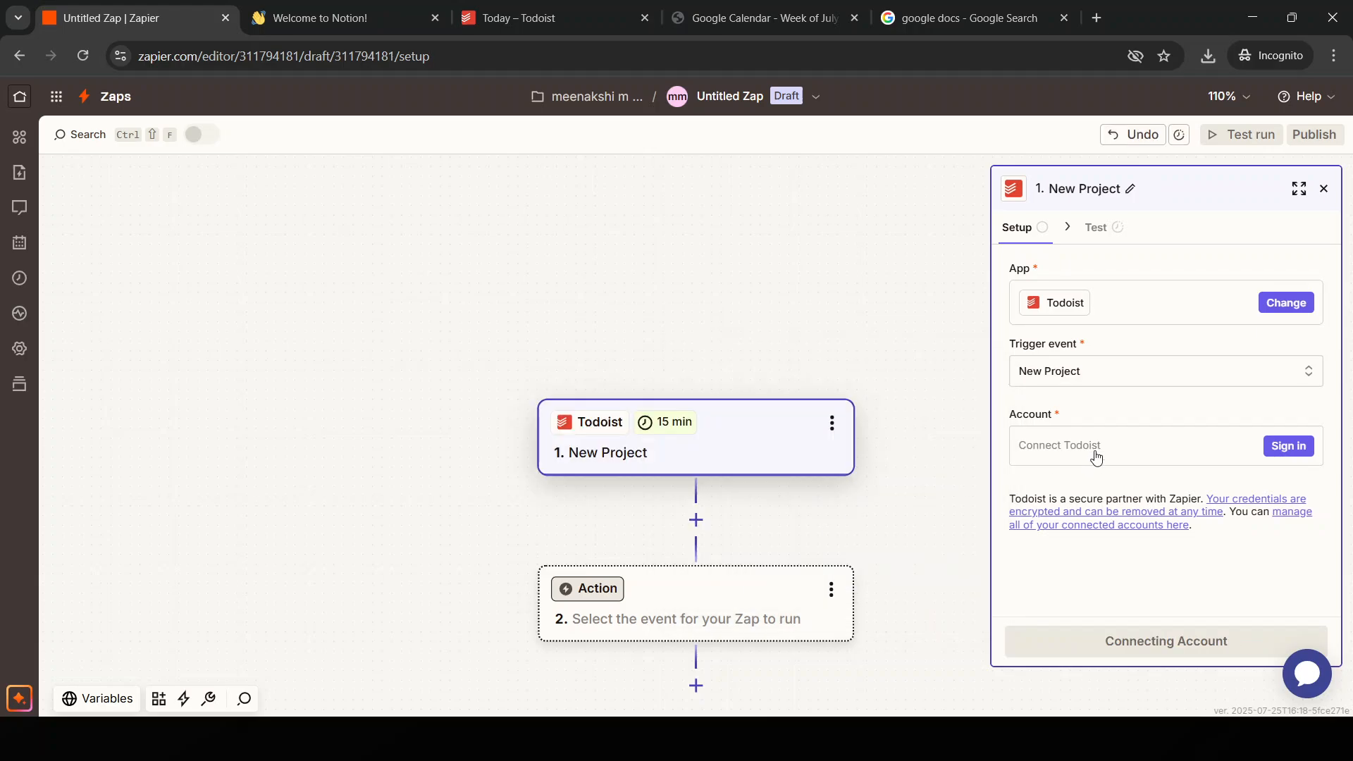
Choose Notion as the app for the Zap's action step.
{"action": "left_click", "coordinate": [631, 627]}
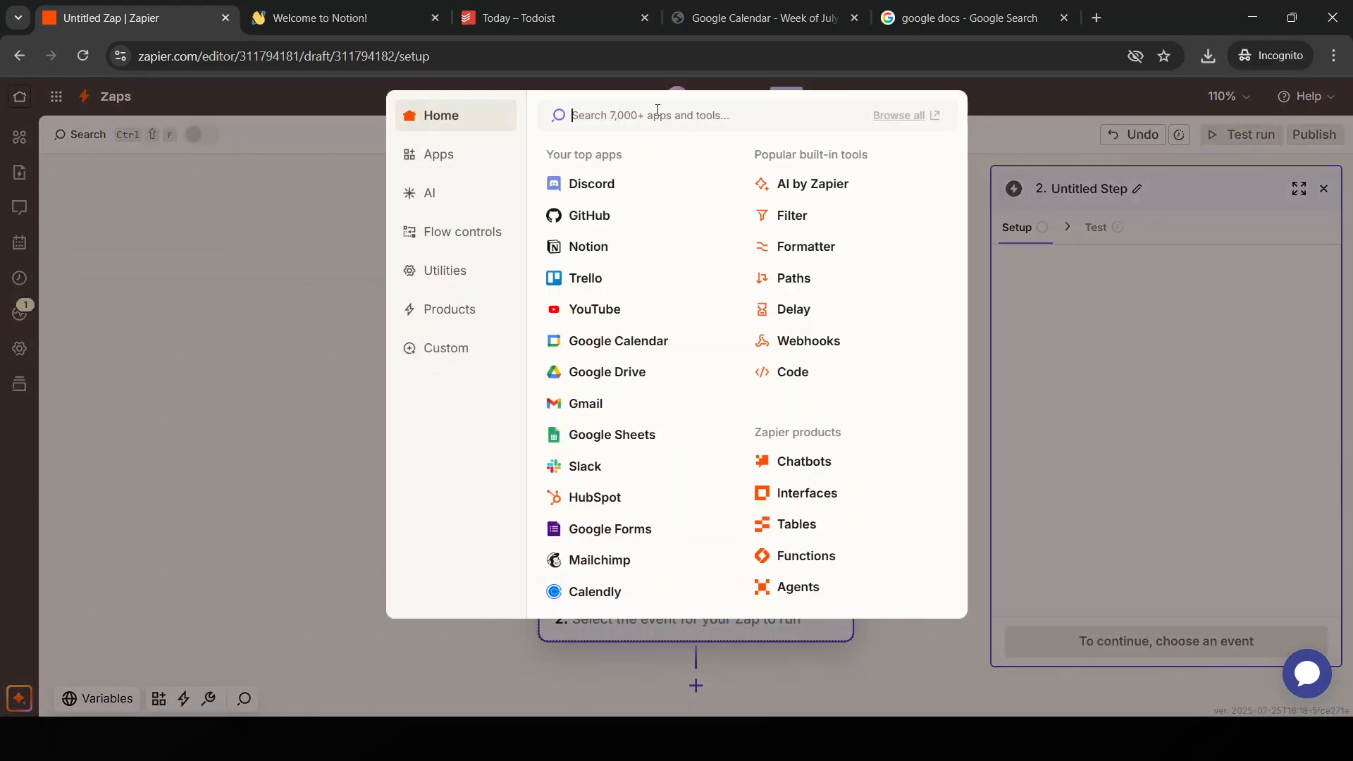
{"action": "left_click", "coordinate": [601, 250]}
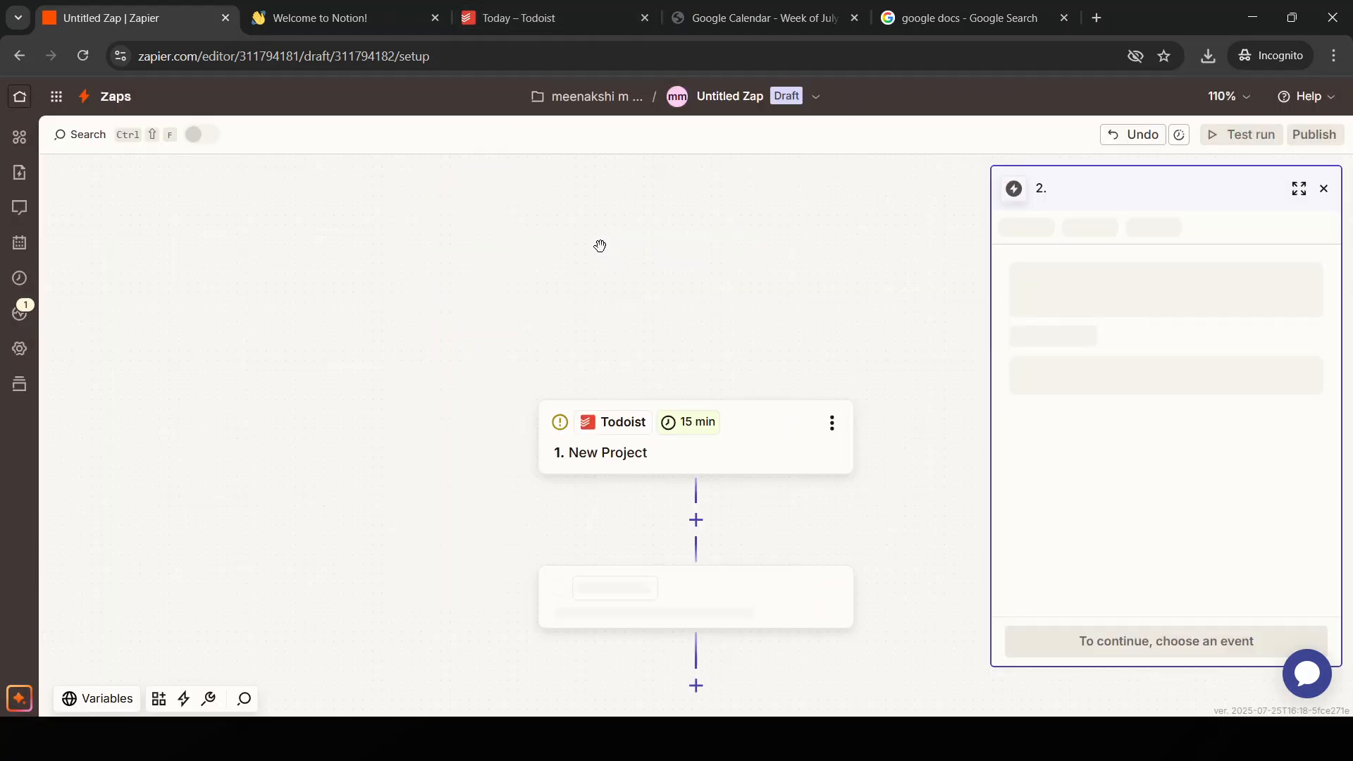
Connect the Todoist account to the trigger step, authorizing Zapier's access to it.
{"action": "left_click", "coordinate": [737, 449]}
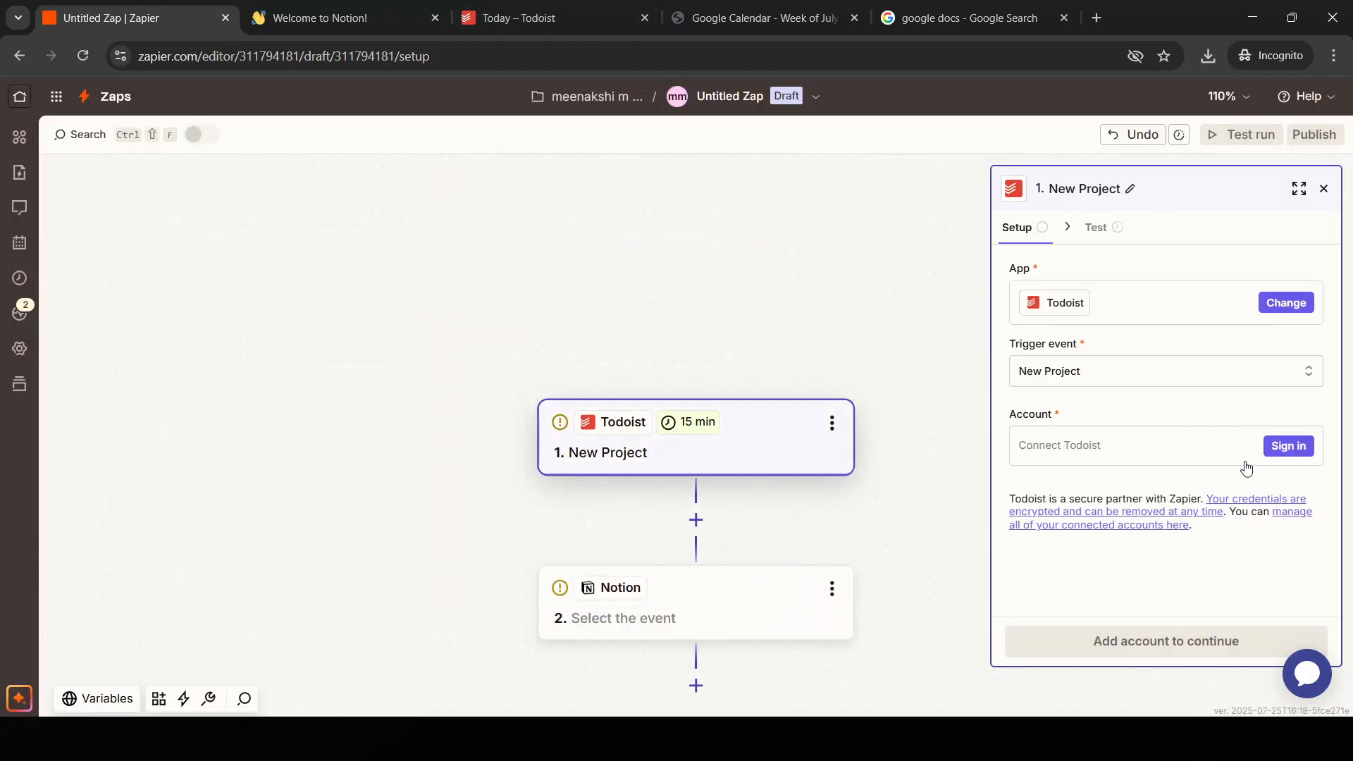
{"action": "left_click", "coordinate": [1293, 455]}
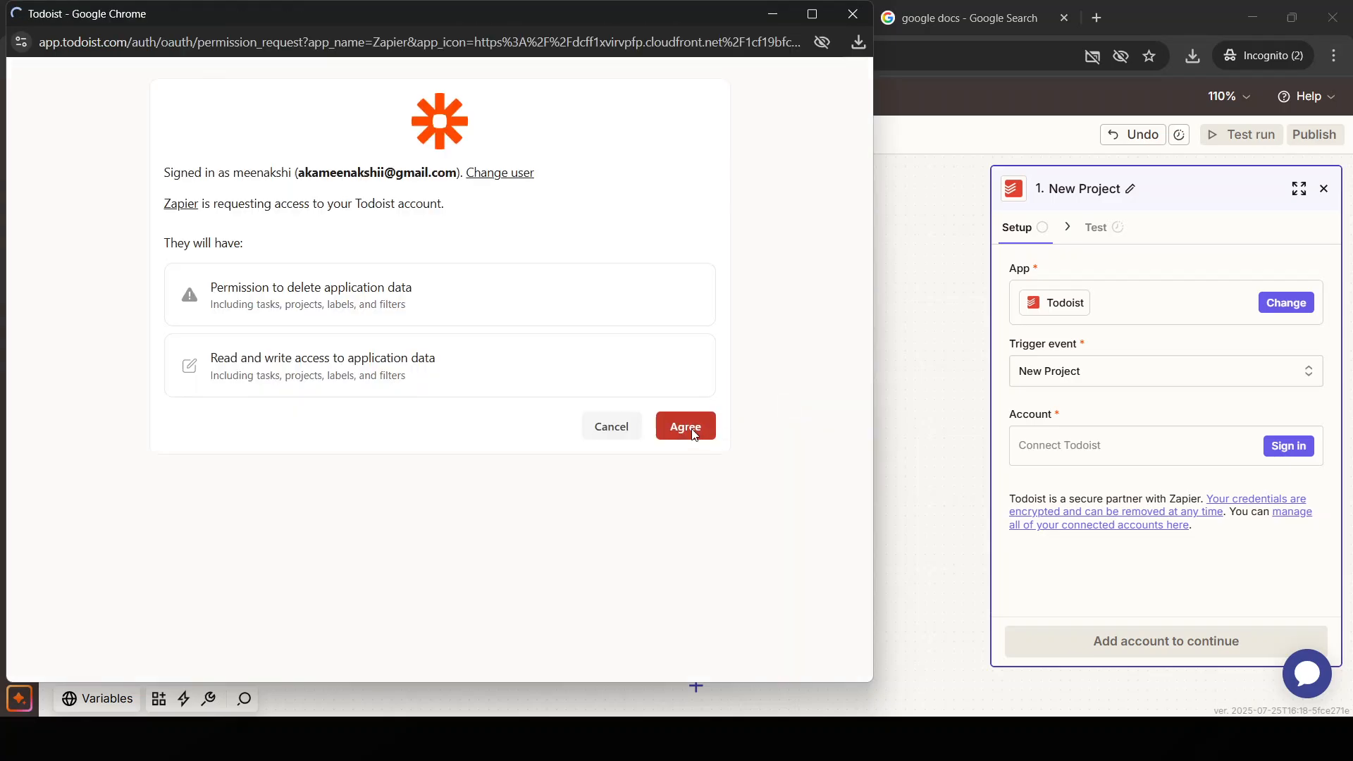
{"action": "left_click", "coordinate": [687, 428]}
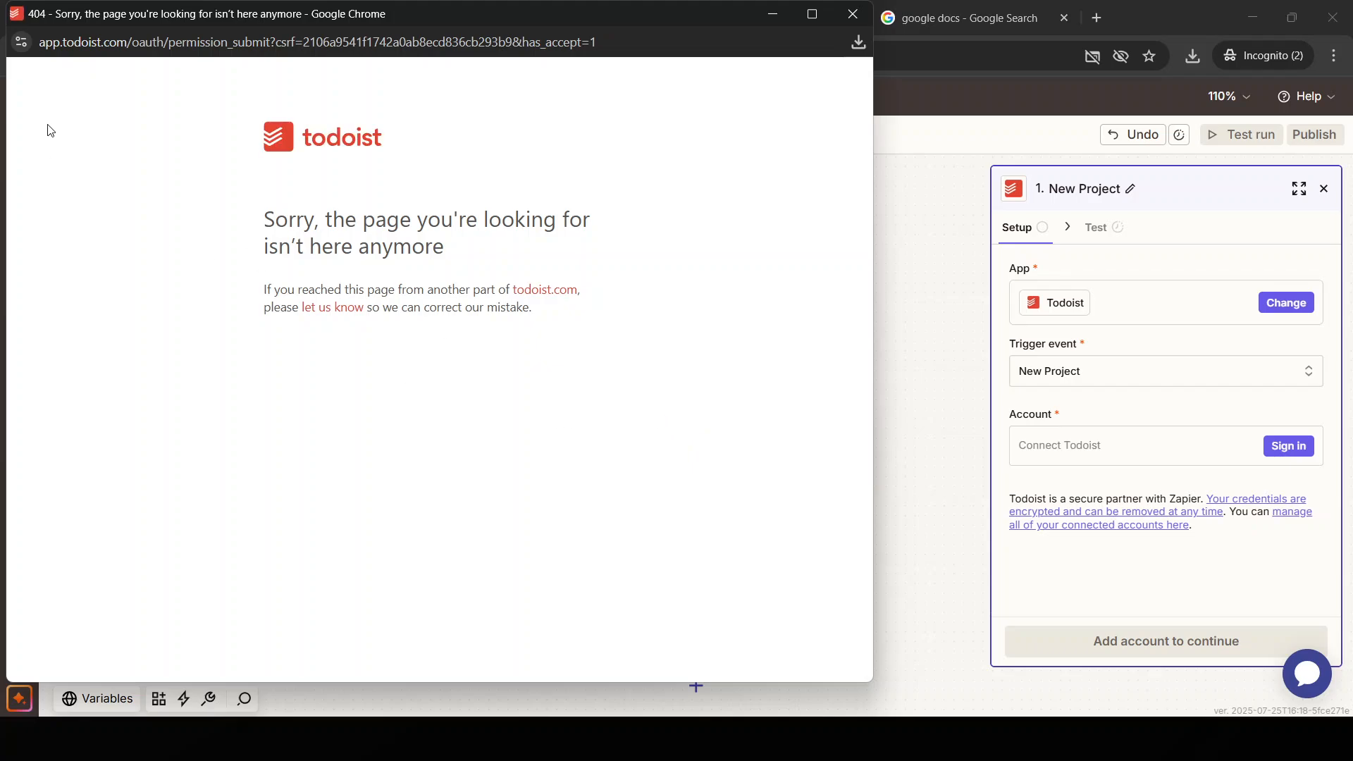
{"action": "left_click", "coordinate": [853, 13]}
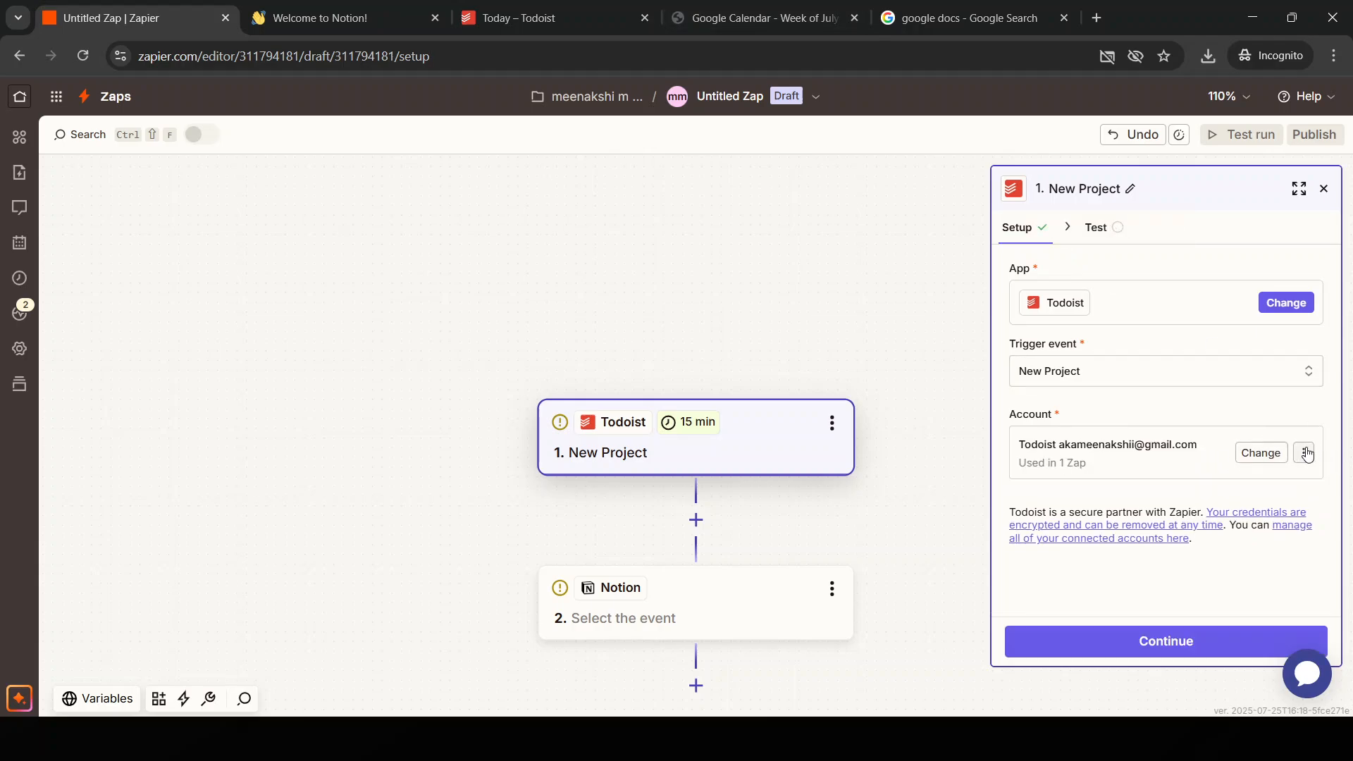
Set the Notion step's action event to Create Page and proceed past its setup.
{"action": "left_click", "coordinate": [808, 593]}
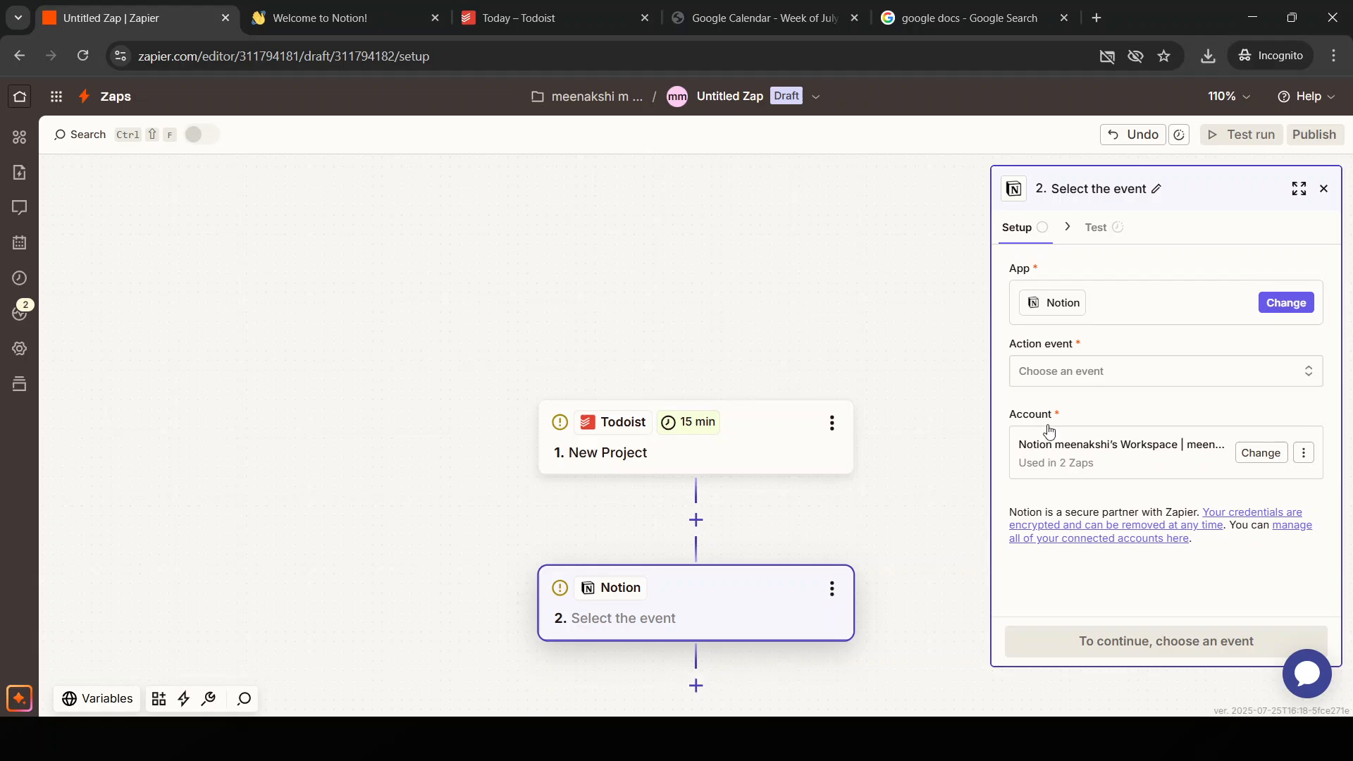
{"action": "left_click", "coordinate": [1065, 384]}
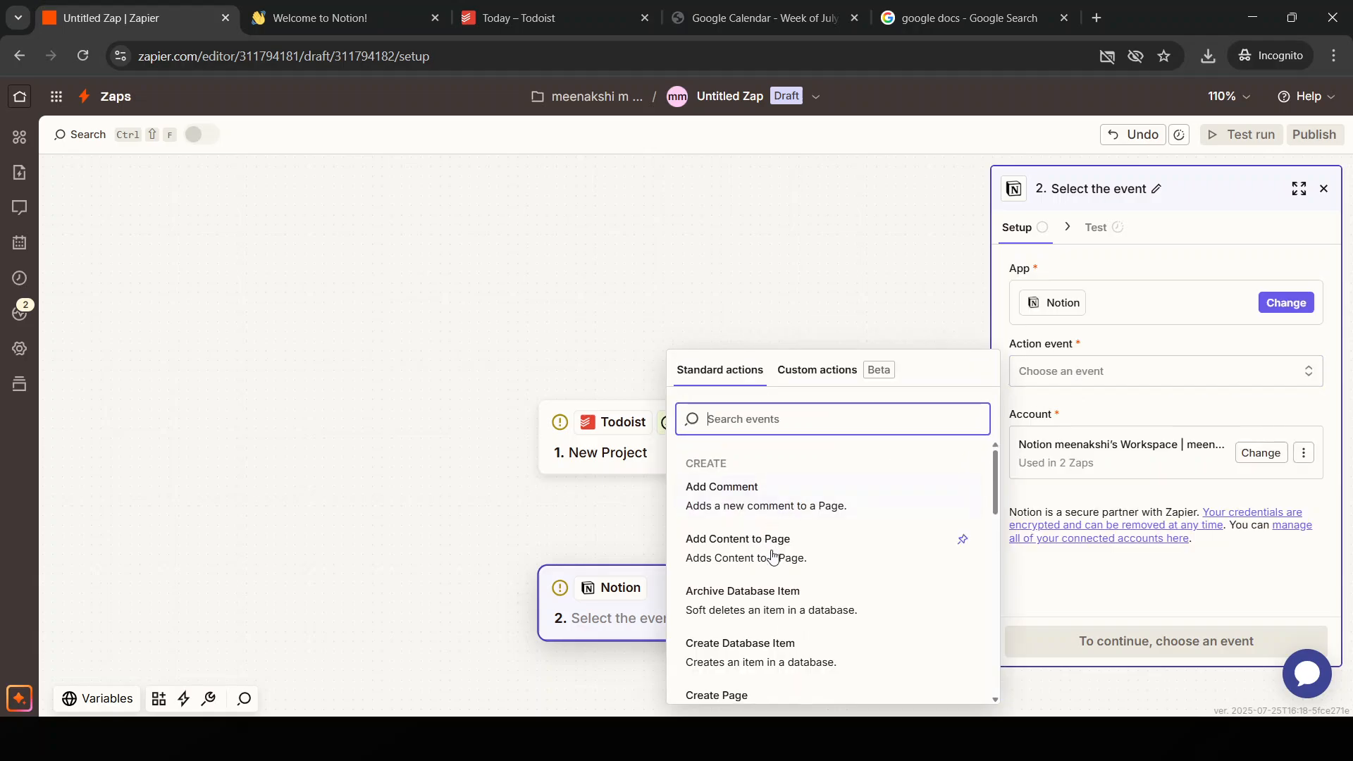
{"action": "scroll", "coordinate": [797, 510], "scroll_direction": "down", "scroll_amount": 2}
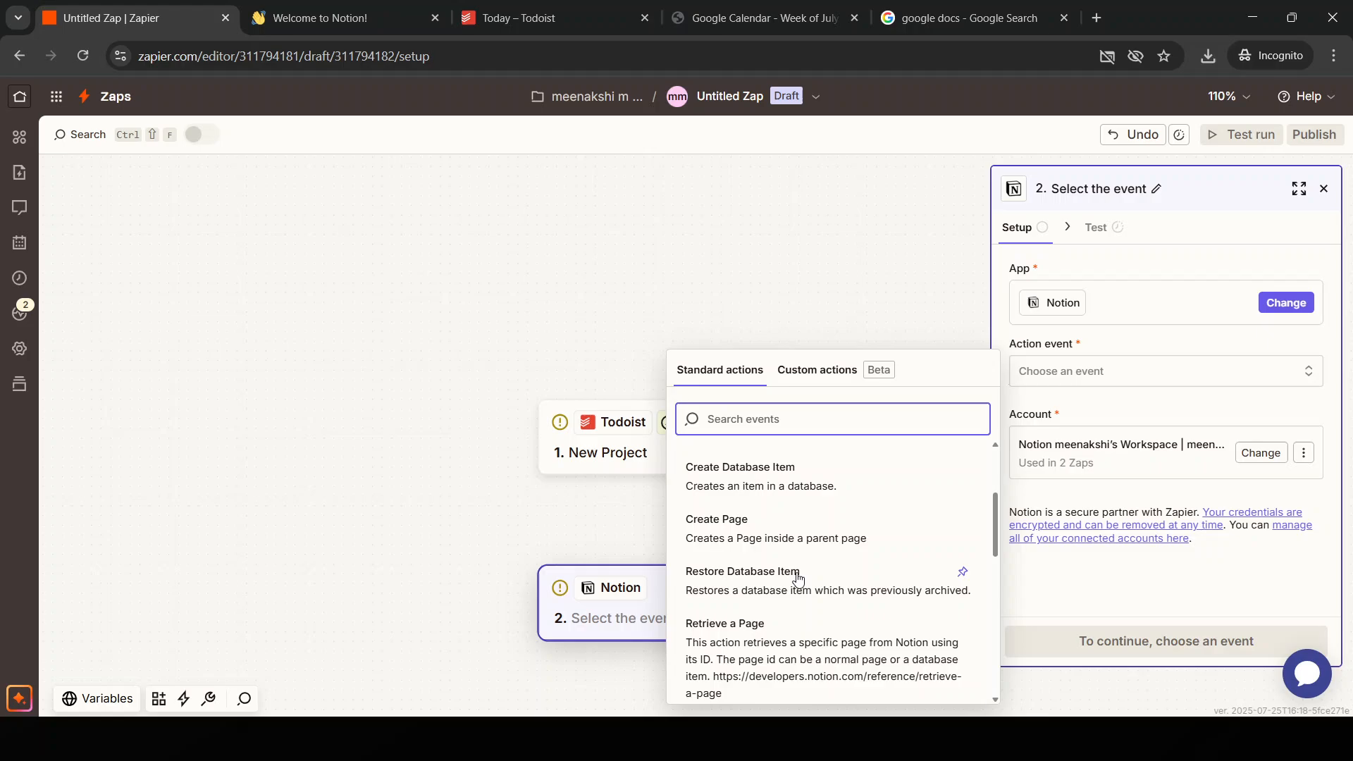
{"action": "left_click", "coordinate": [769, 541]}
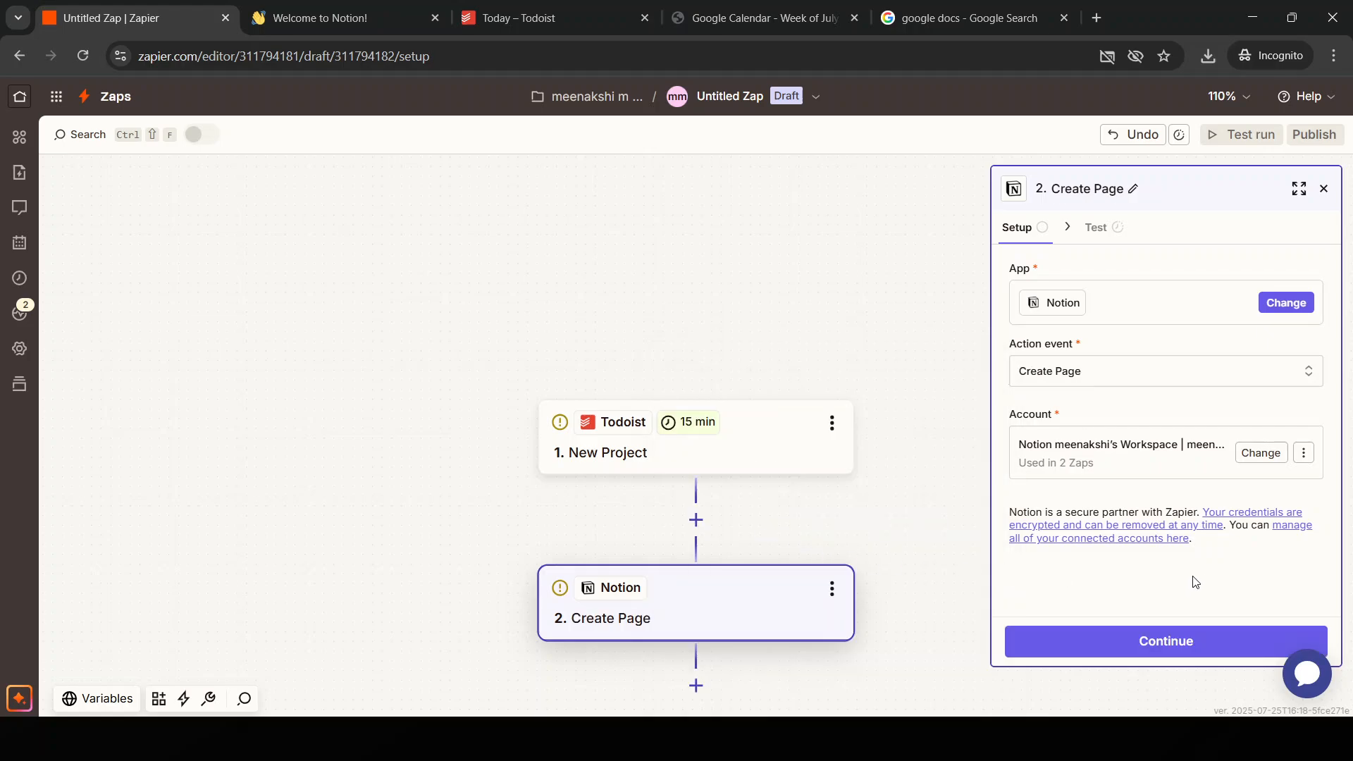
{"action": "left_click", "coordinate": [1133, 634]}
Test the Todoist trigger and continue with the Project C record.
{"action": "left_click", "coordinate": [691, 453]}
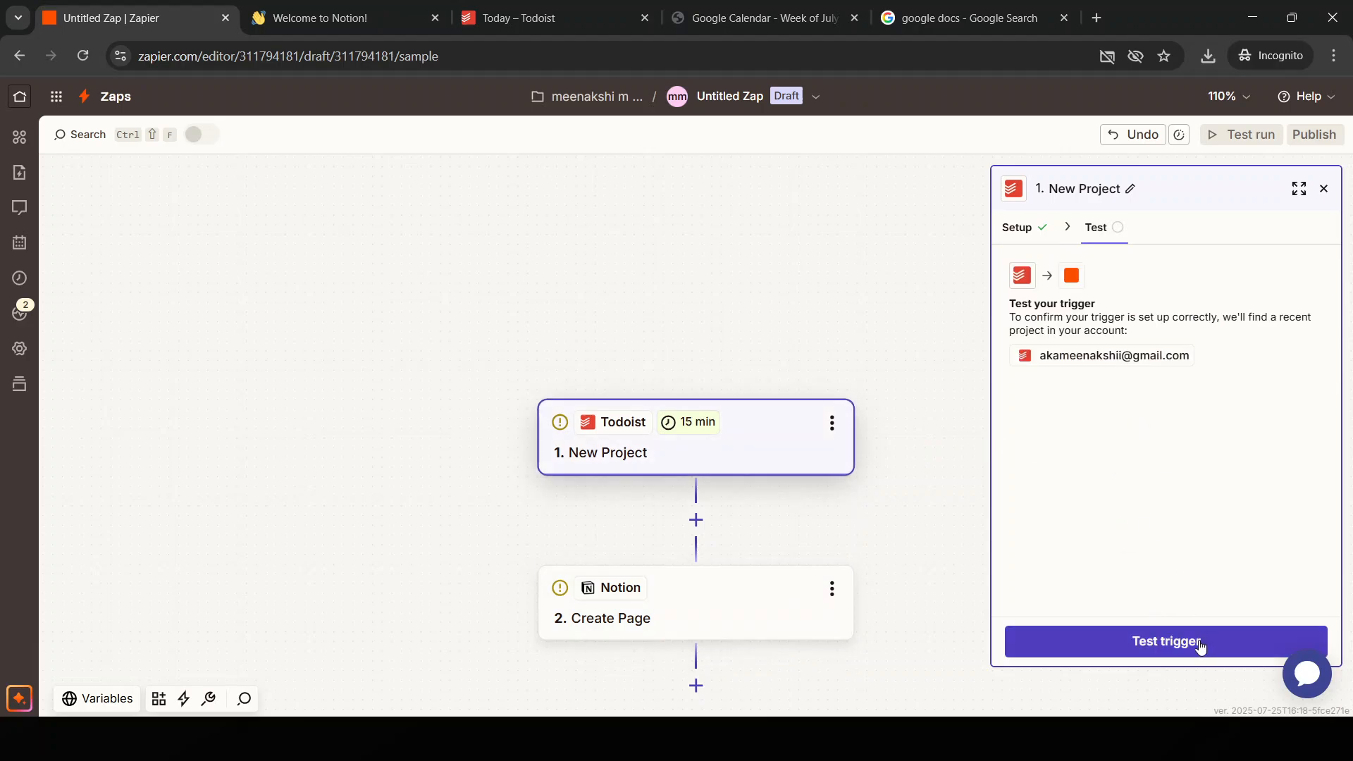
{"action": "left_click", "coordinate": [1197, 641]}
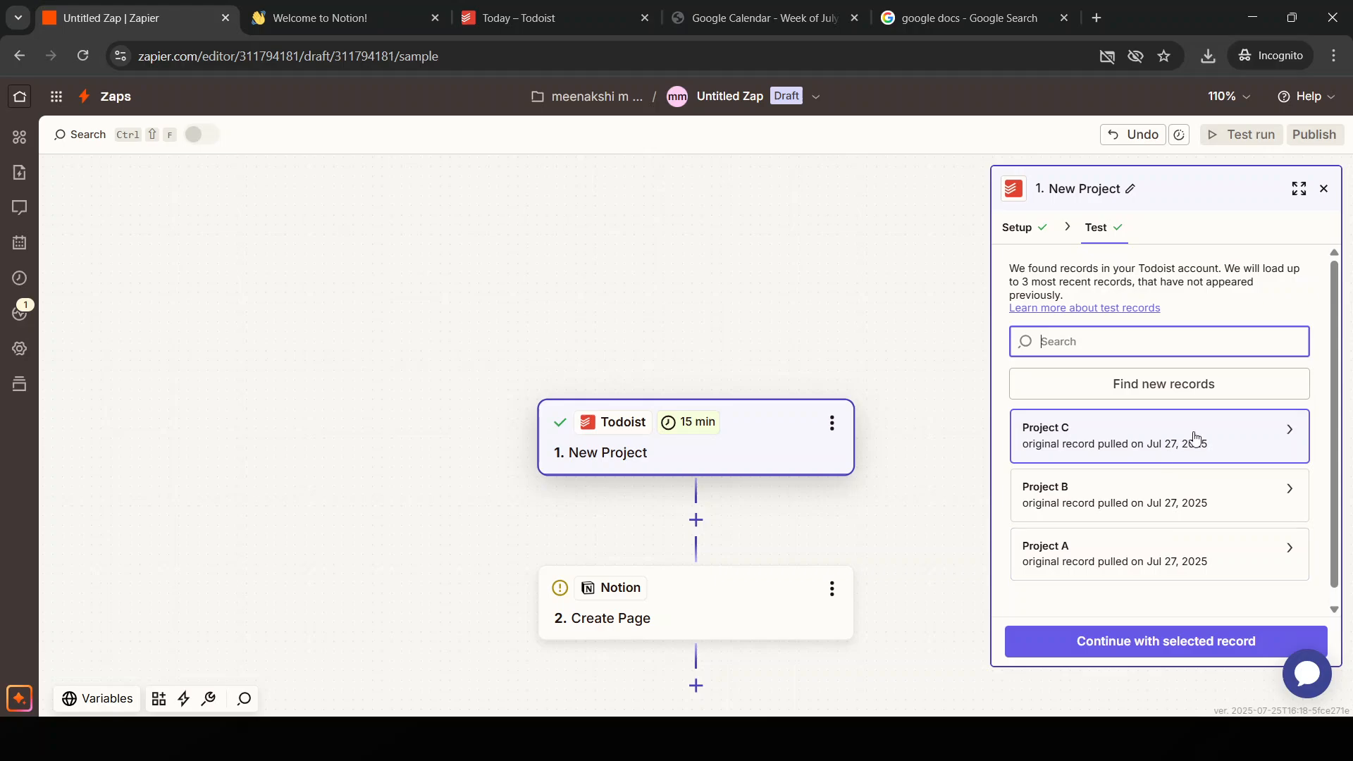
{"action": "left_click", "coordinate": [1171, 642]}
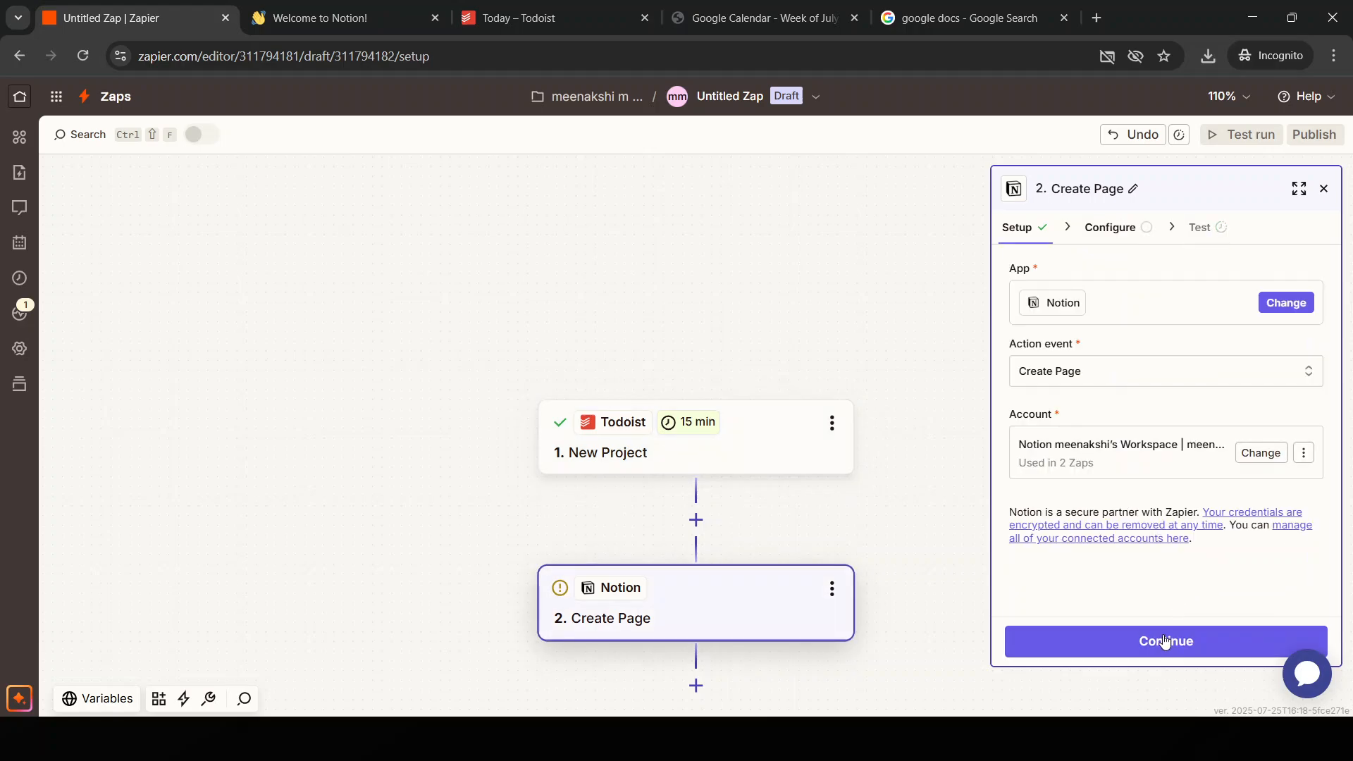
Configure the Notion page with Untitled Page as the parent page and "new page" as the title.
{"action": "left_click", "coordinate": [1190, 643]}
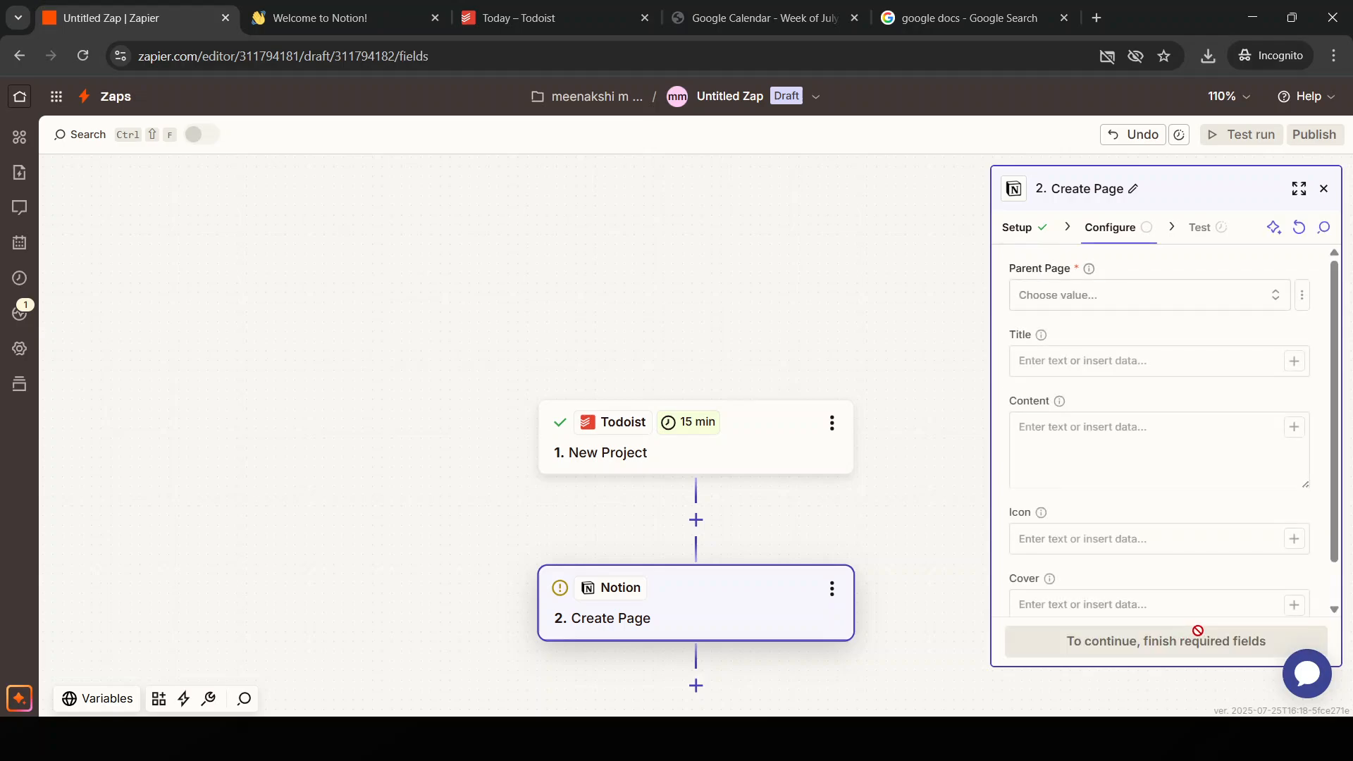
{"action": "left_click", "coordinate": [1084, 299]}
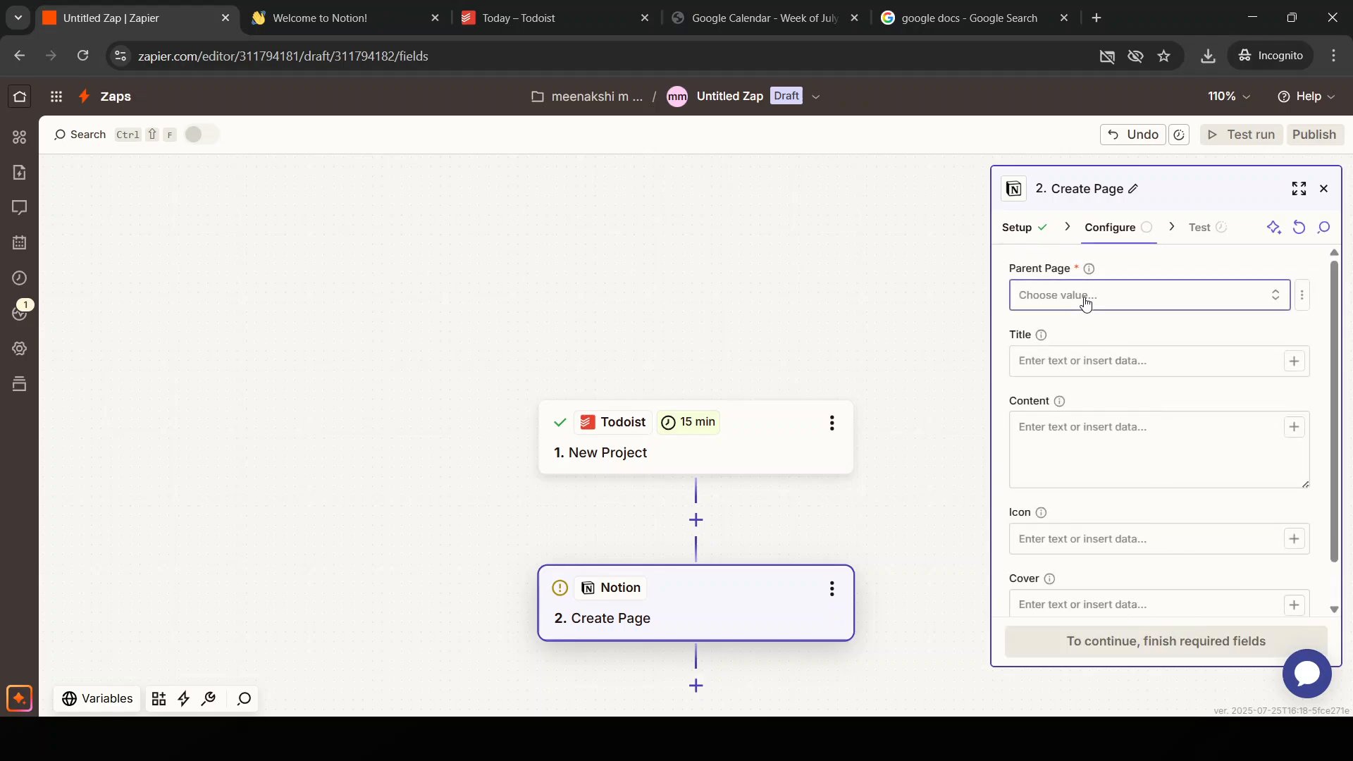
{"action": "left_click", "coordinate": [769, 346]}
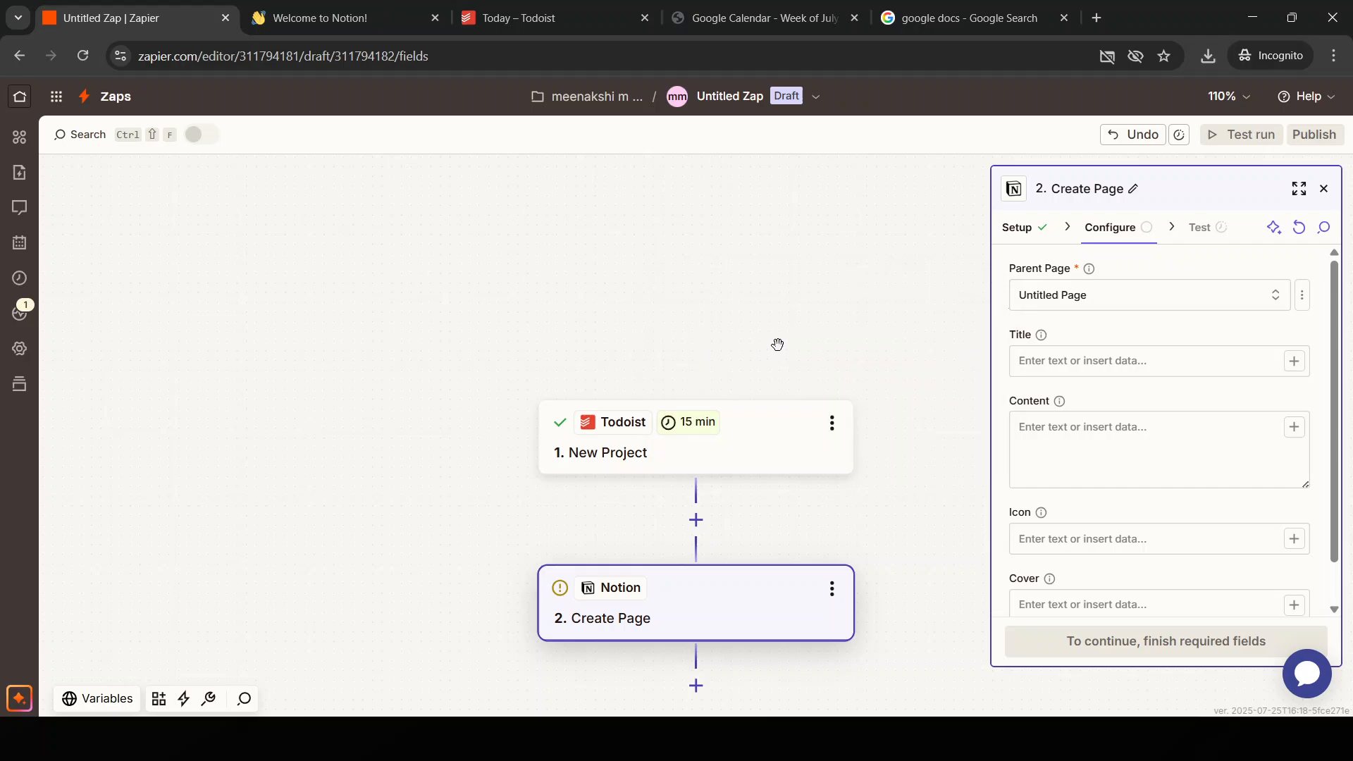
{"action": "left_click", "coordinate": [1126, 362]}
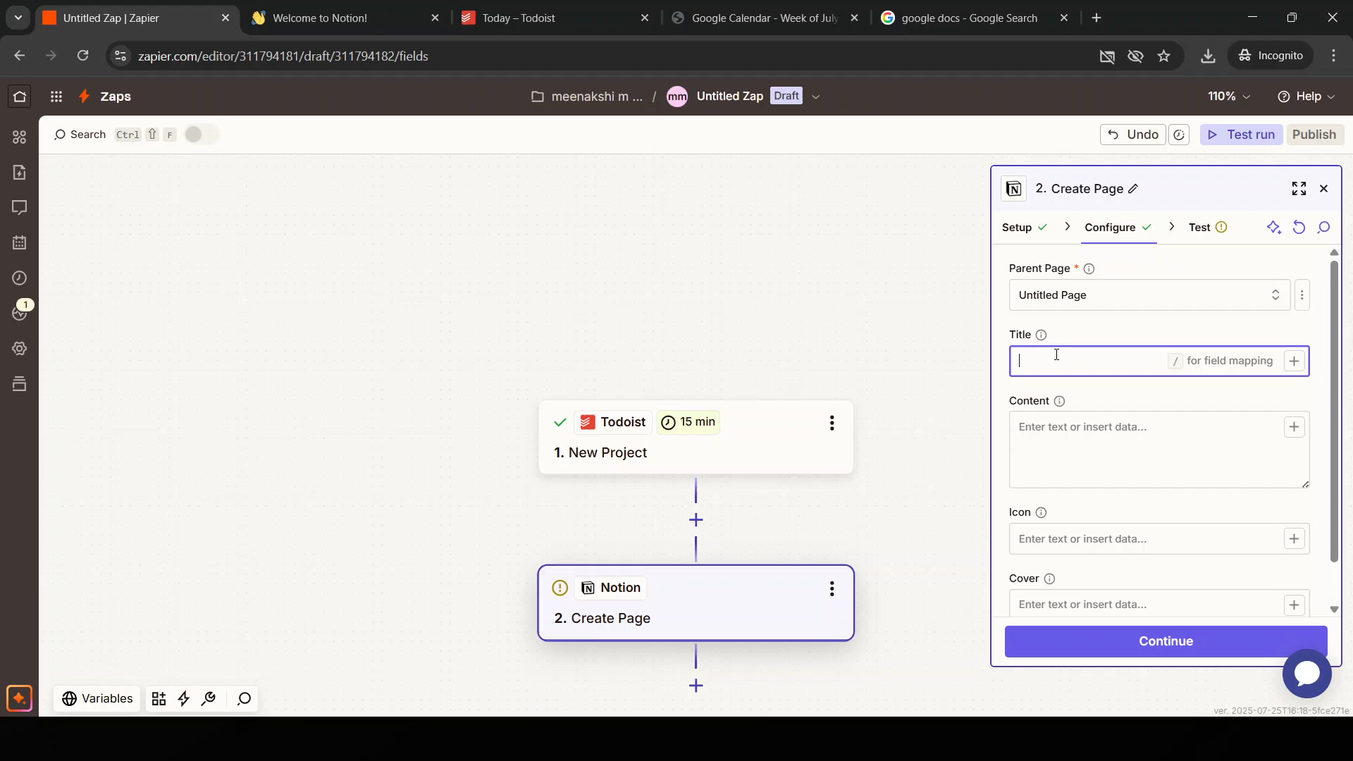
{"action": "type", "text": "new page"}
{"action": "left_click", "coordinate": [1067, 471]}
{"action": "left_click", "coordinate": [1092, 539]}
Proceed to the Notion step's test and run it to send the page to Notion.
{"action": "left_click", "coordinate": [1147, 642]}
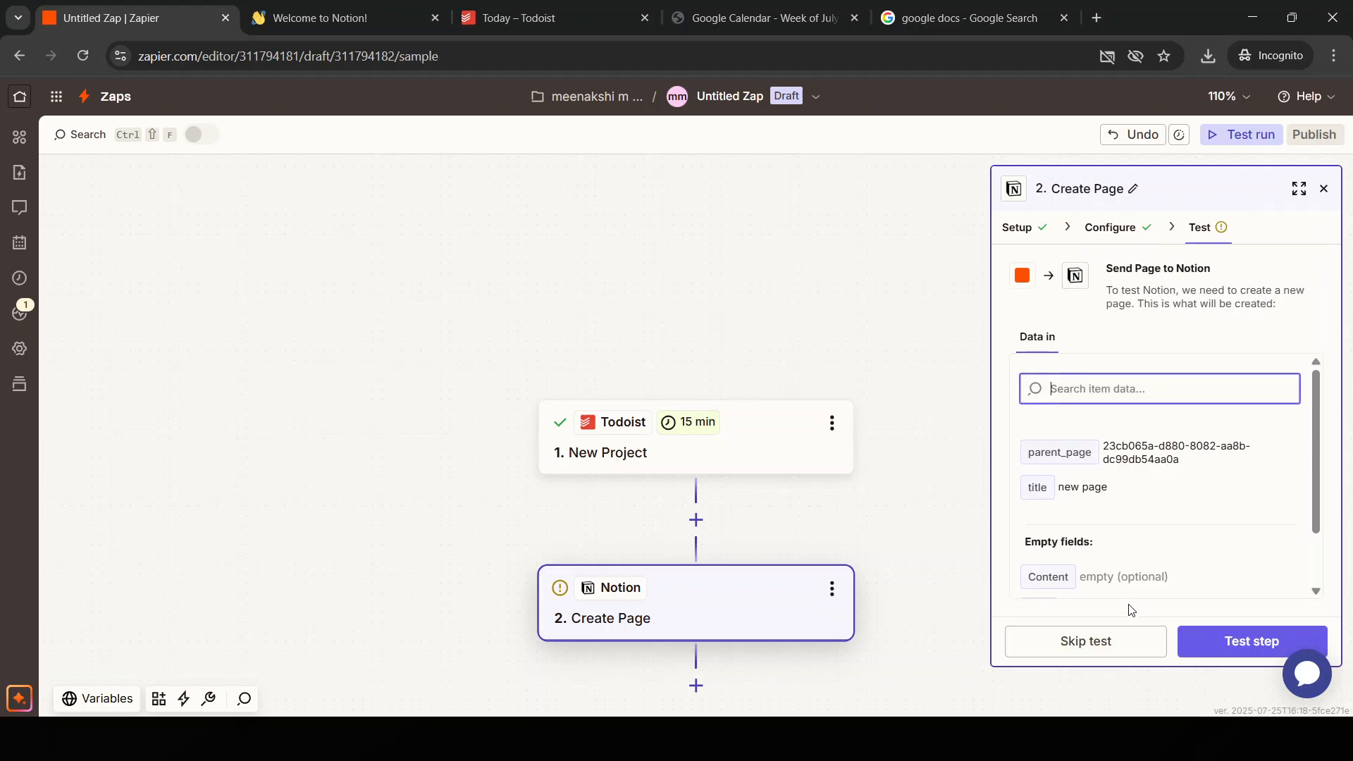
{"action": "scroll", "coordinate": [1198, 547], "scroll_direction": "down", "scroll_amount": 2}
{"action": "left_click", "coordinate": [1232, 641]}
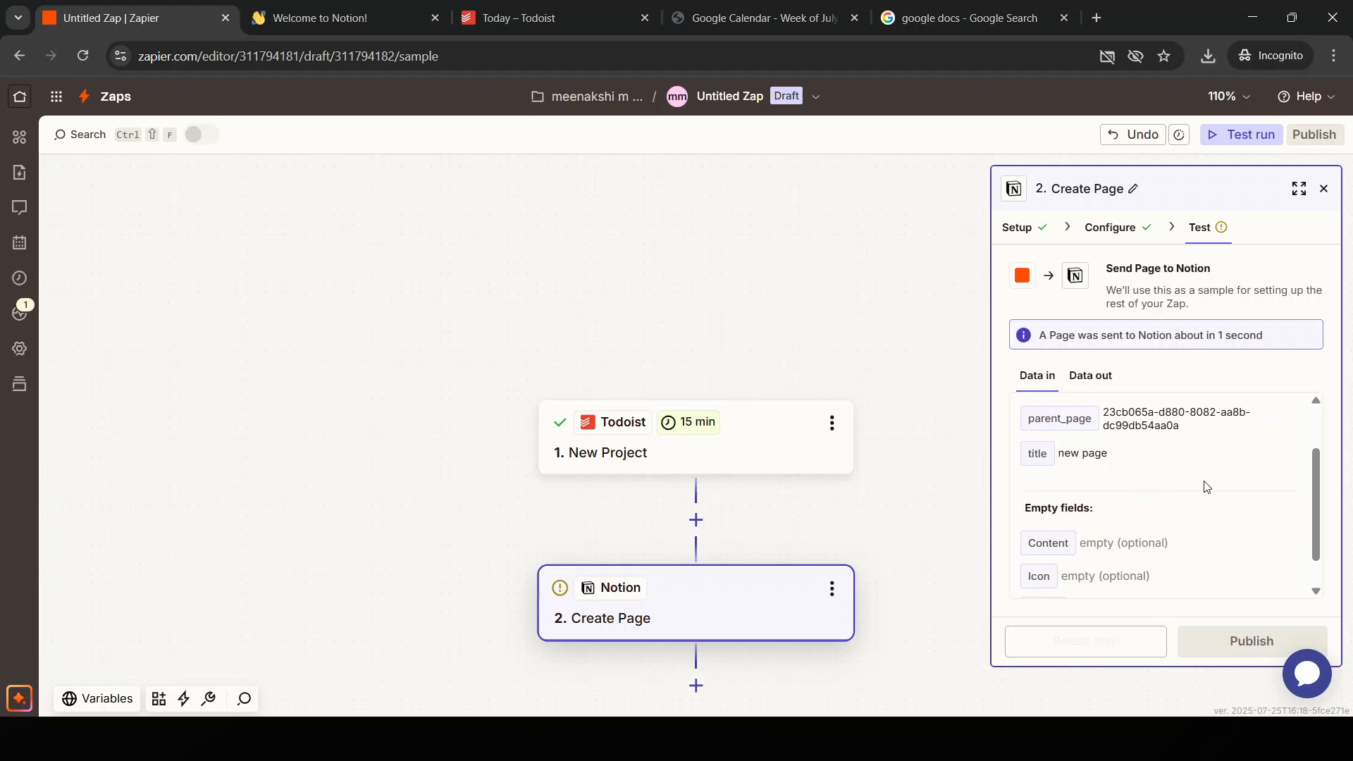
Publish the Zap, check the Notion workspace, and return to the Zap editor.
{"action": "left_click", "coordinate": [1247, 640]}
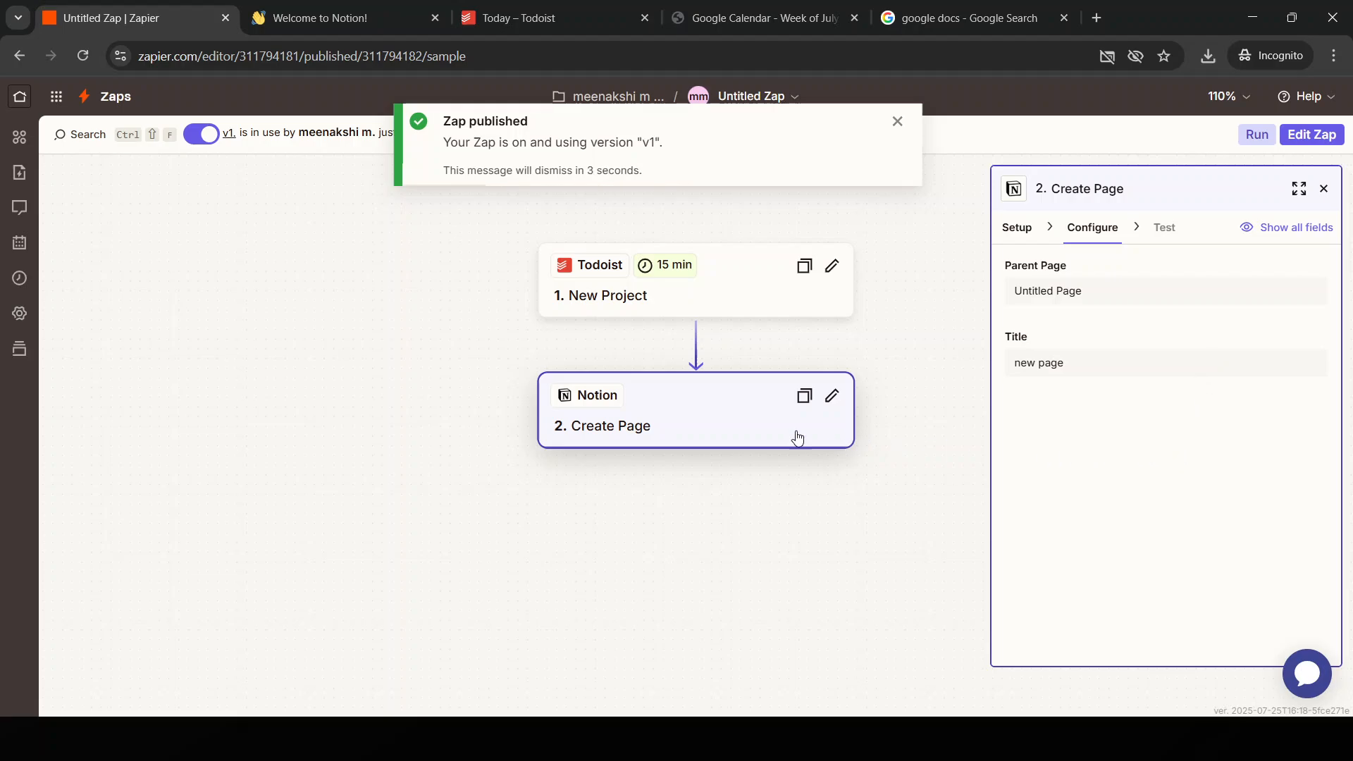
{"action": "left_click", "coordinate": [303, 17]}
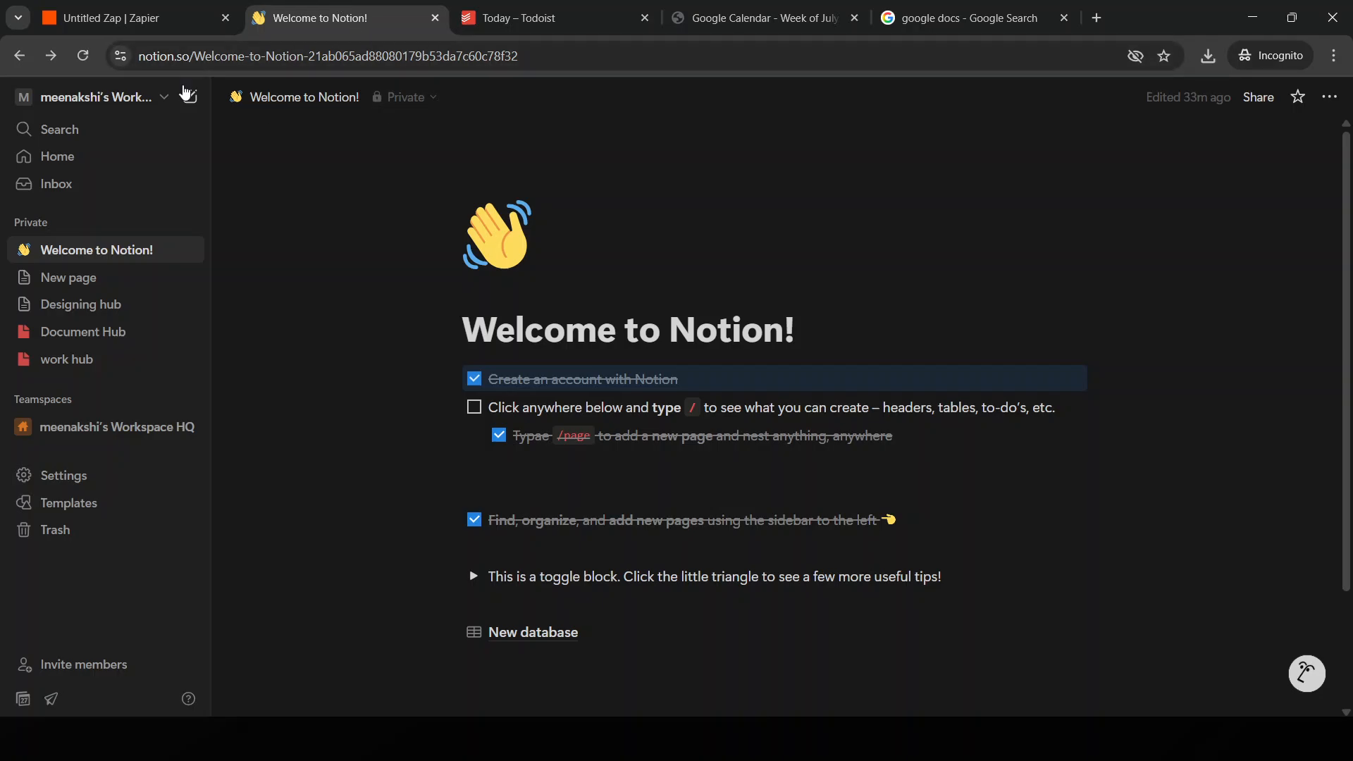
{"action": "left_click", "coordinate": [137, 17]}
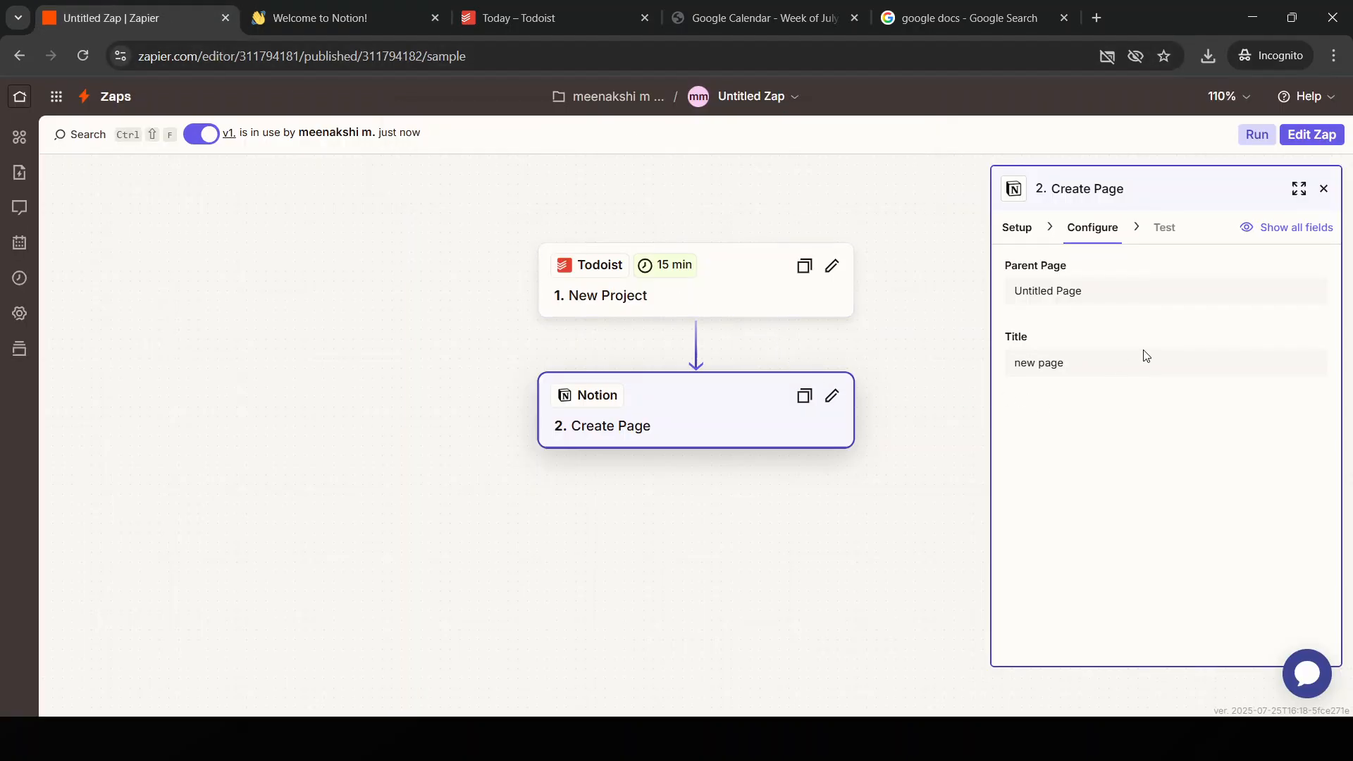
Try to run the published Zap on demand and dismiss the notification.
{"action": "left_click", "coordinate": [638, 430]}
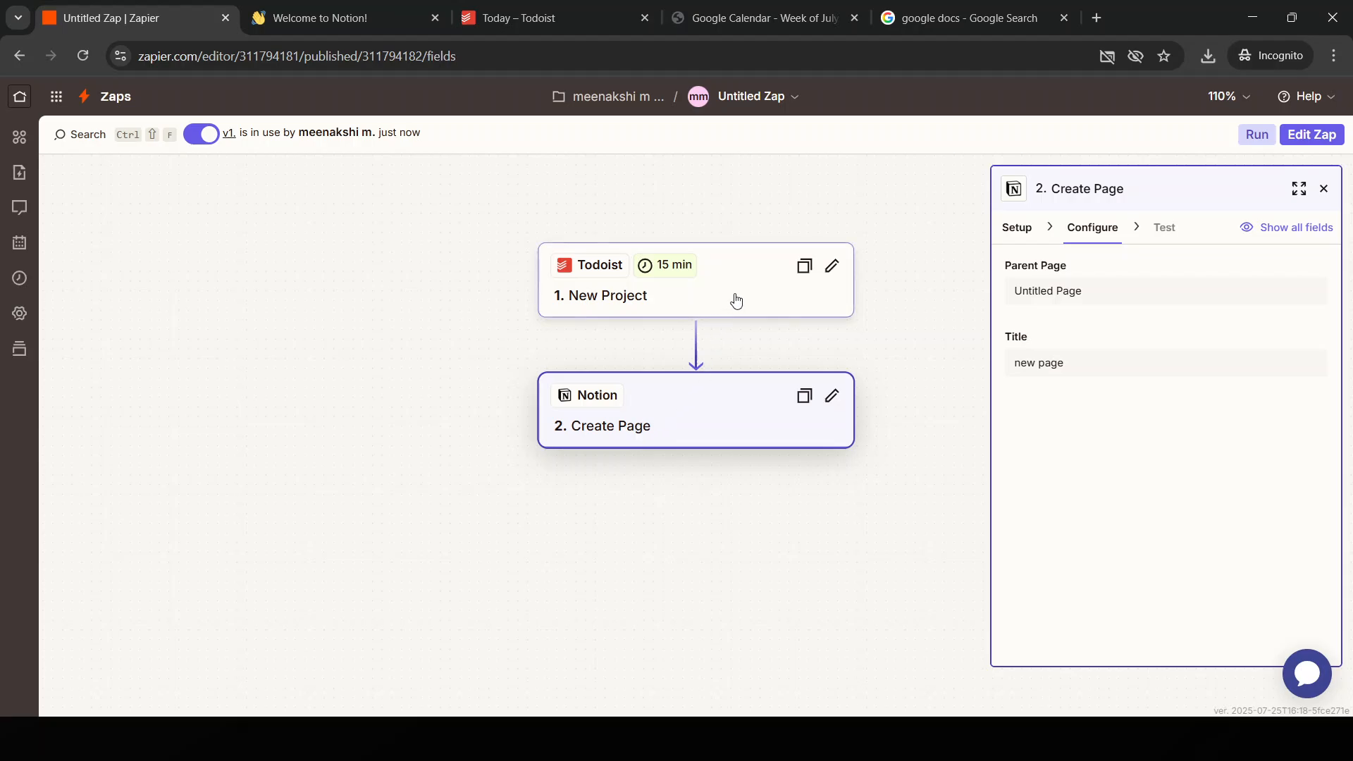
{"action": "left_click", "coordinate": [1260, 136]}
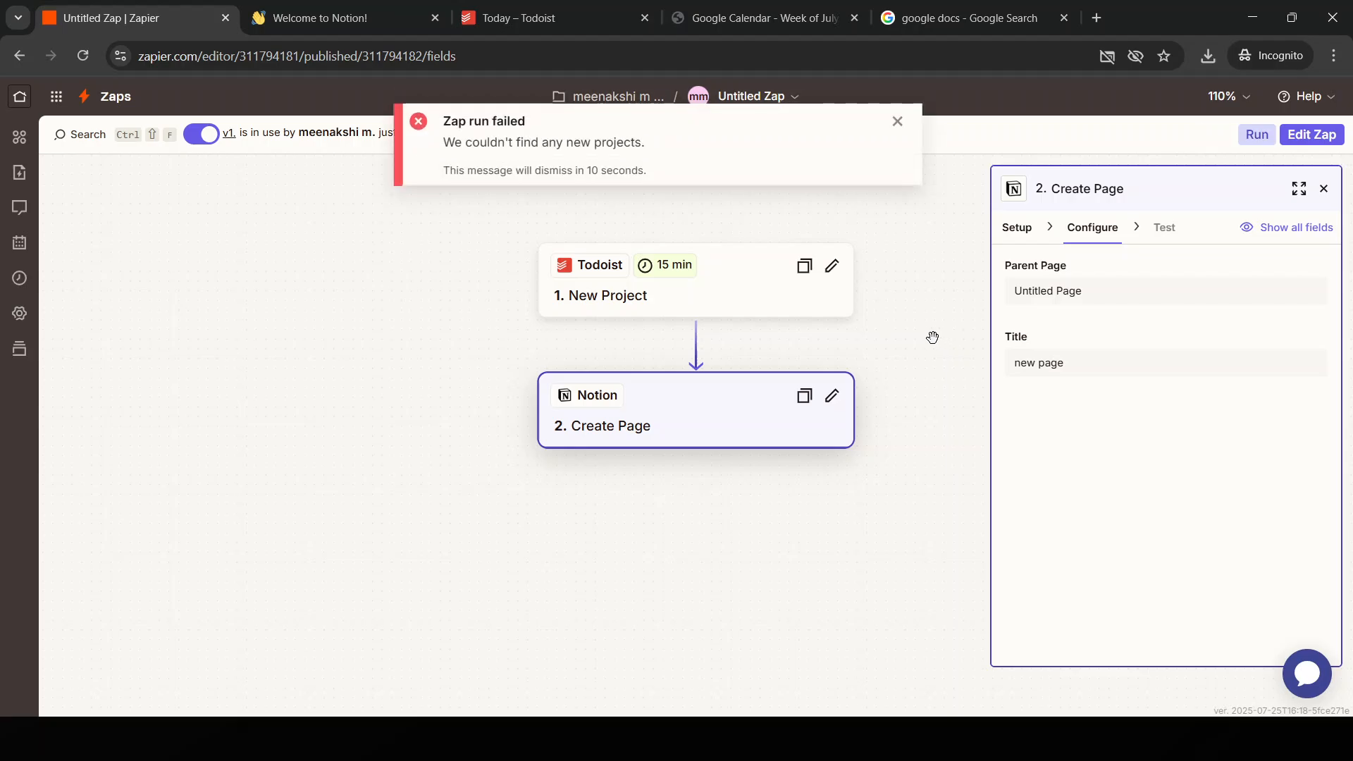
{"action": "left_click", "coordinate": [898, 122]}
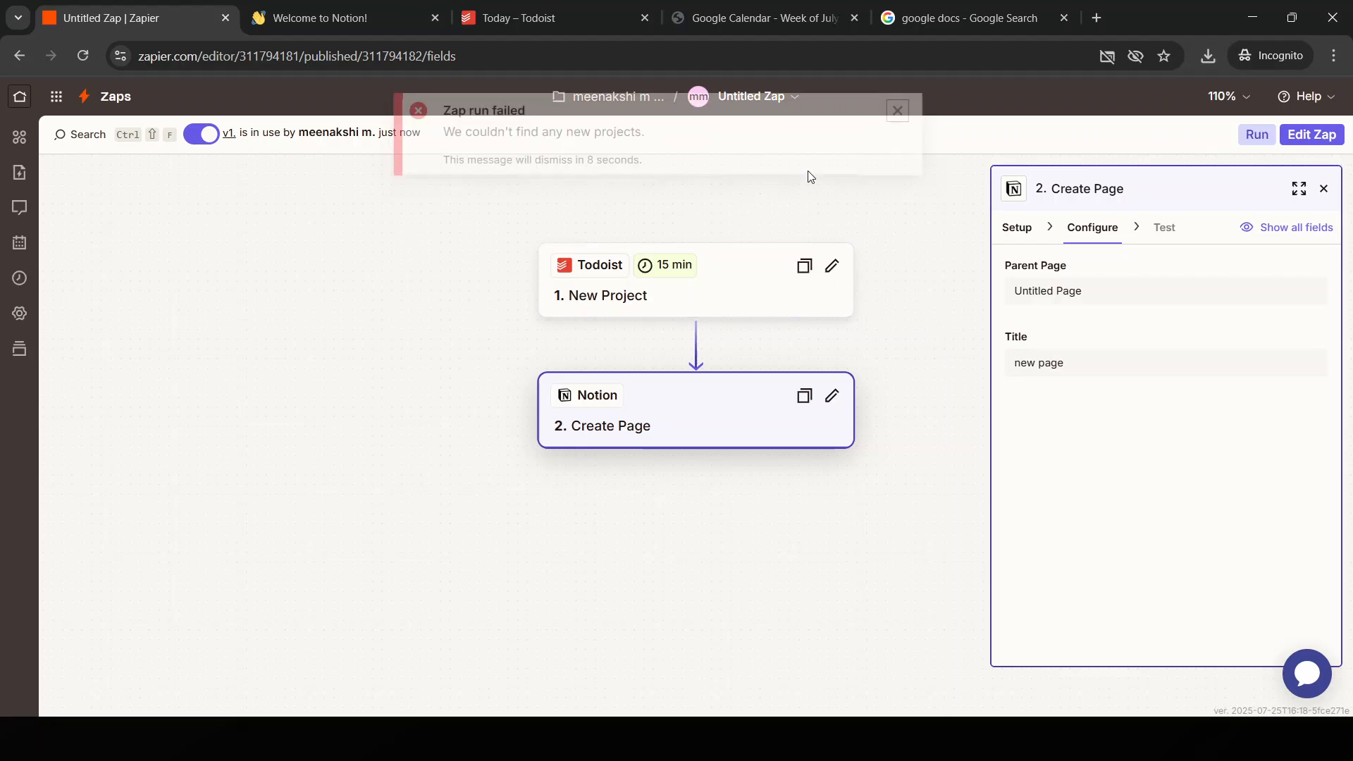
Check the Todoist Today view and the Notion workspace, returning to the Zap editor.
{"action": "left_click", "coordinate": [533, 17]}
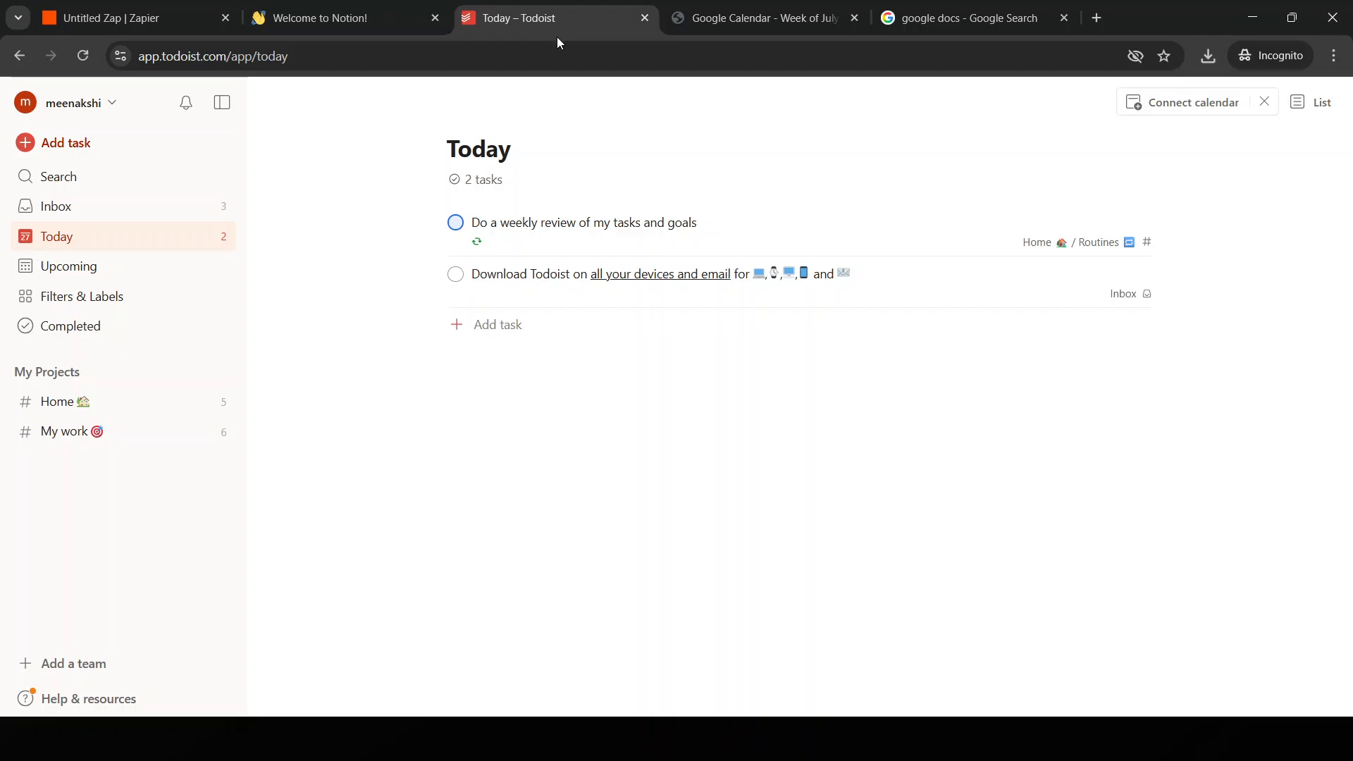
{"action": "left_click", "coordinate": [380, 20]}
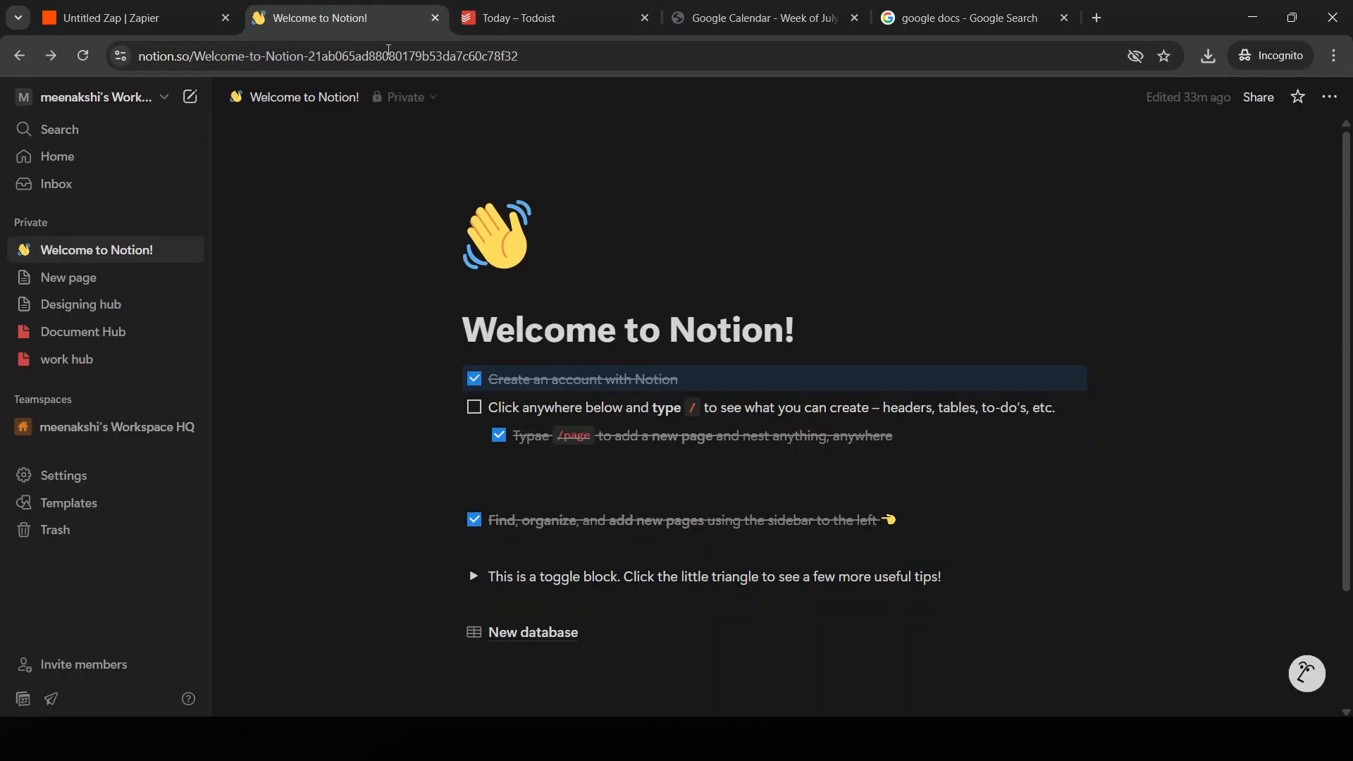
{"action": "left_click", "coordinate": [181, 11]}
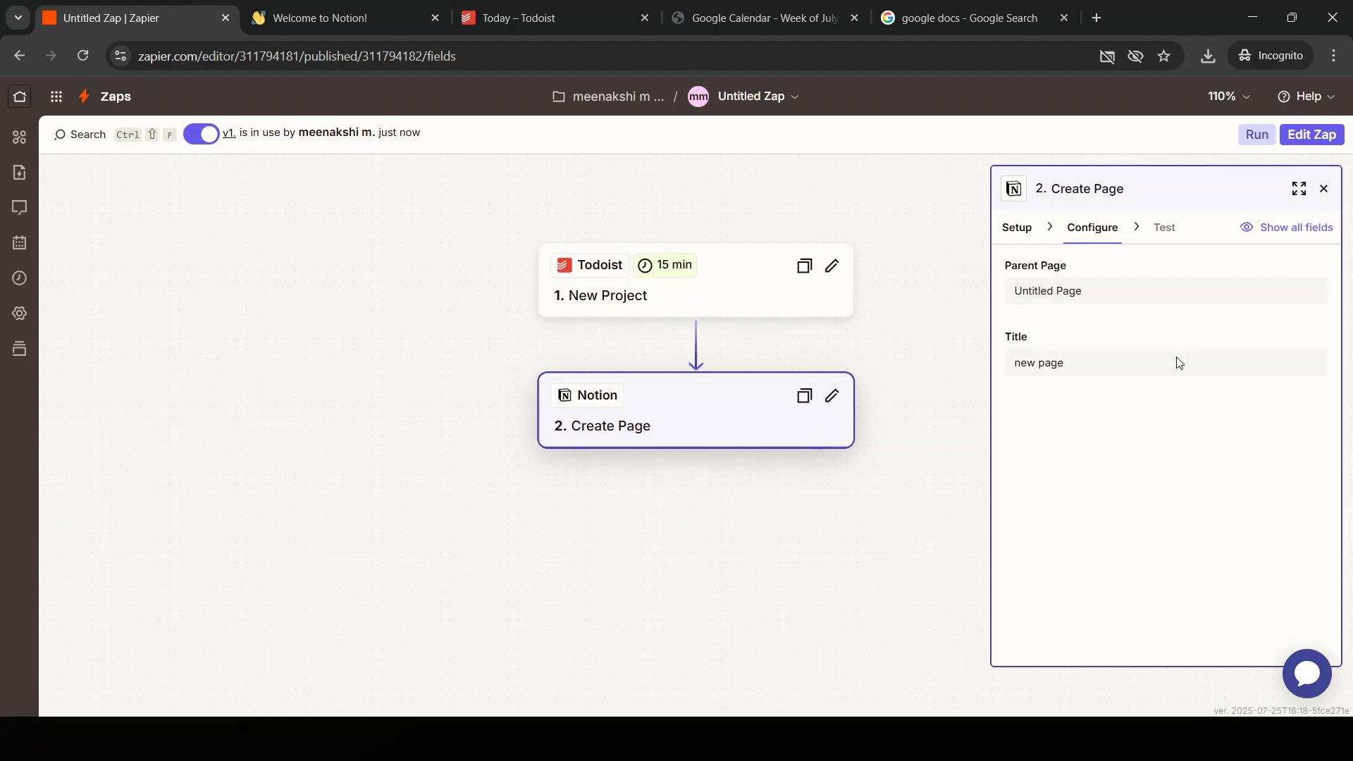
Open the Notion step for editing and inspect the Project C record among the Zap's test rows.
{"action": "left_click", "coordinate": [837, 407]}
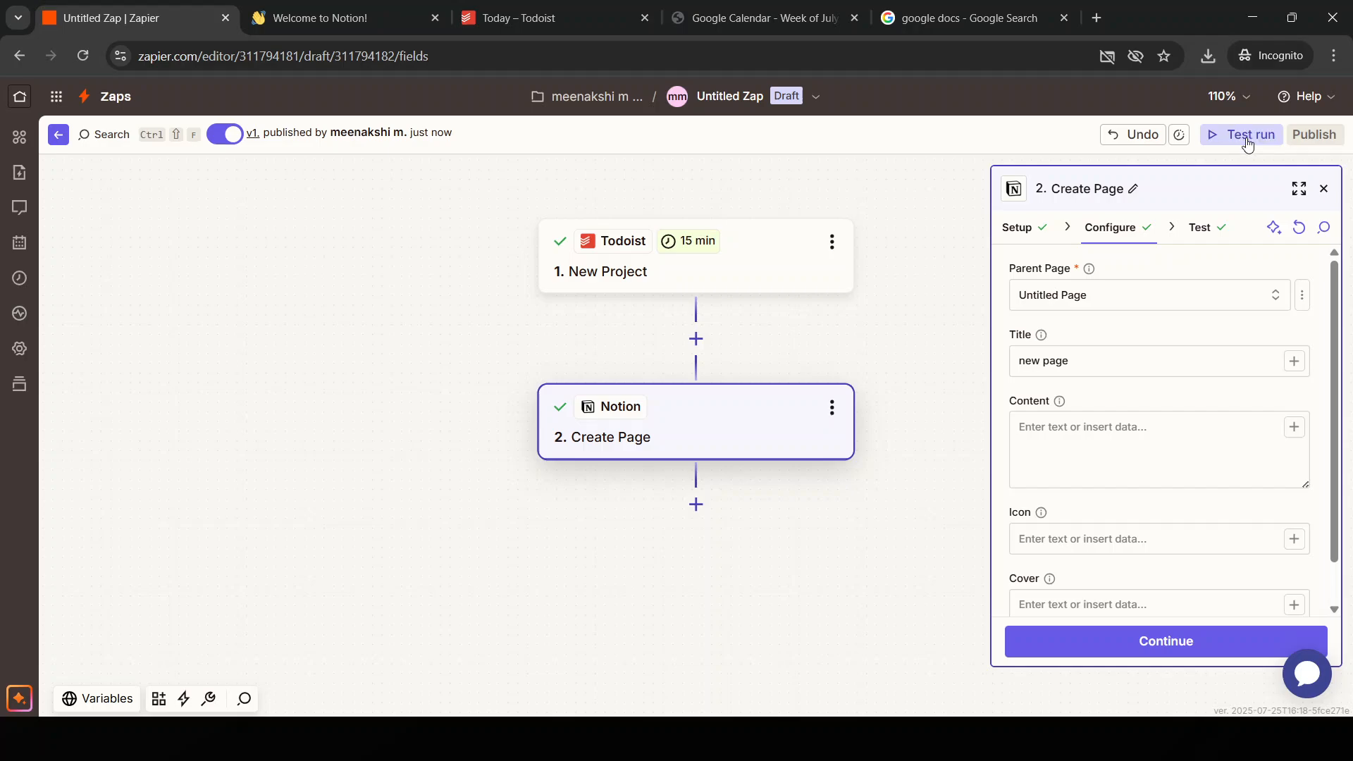
{"action": "left_click", "coordinate": [1245, 138]}
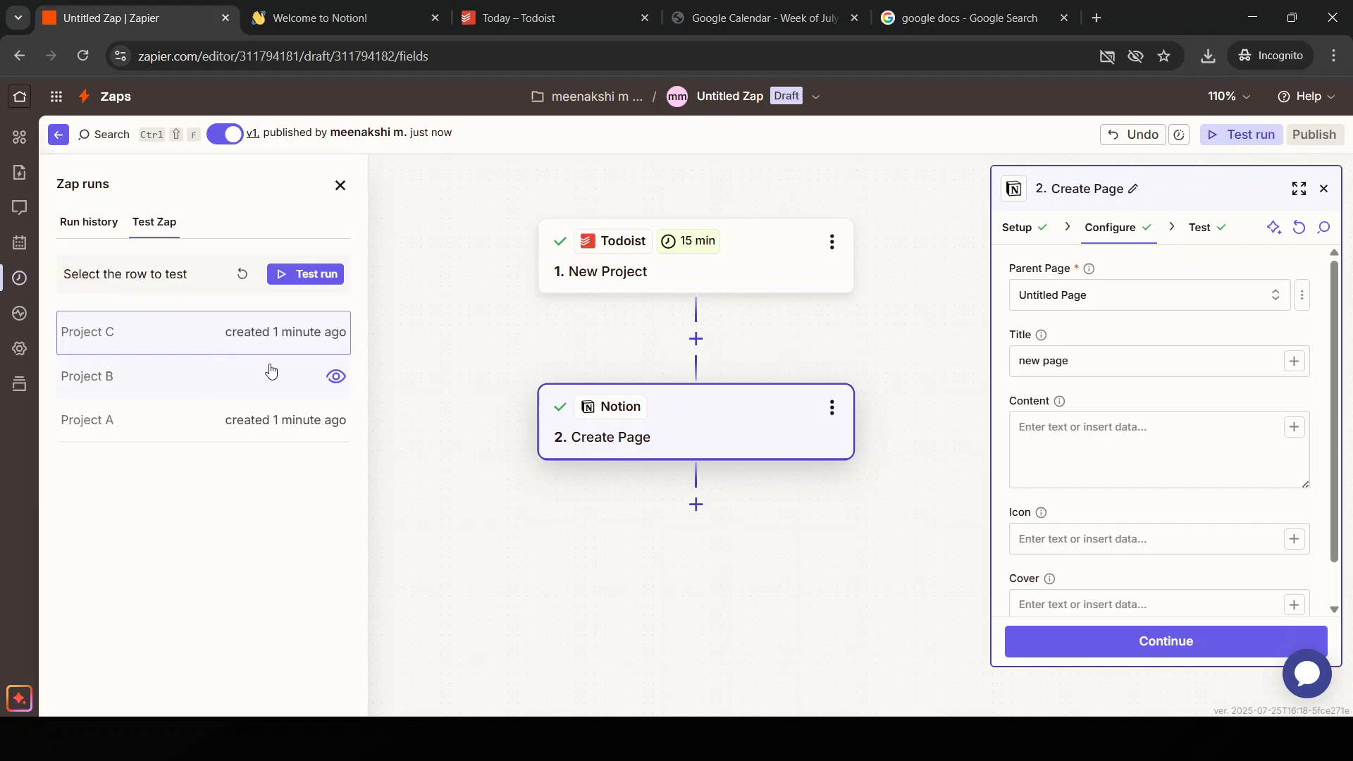
{"action": "left_click", "coordinate": [272, 337]}
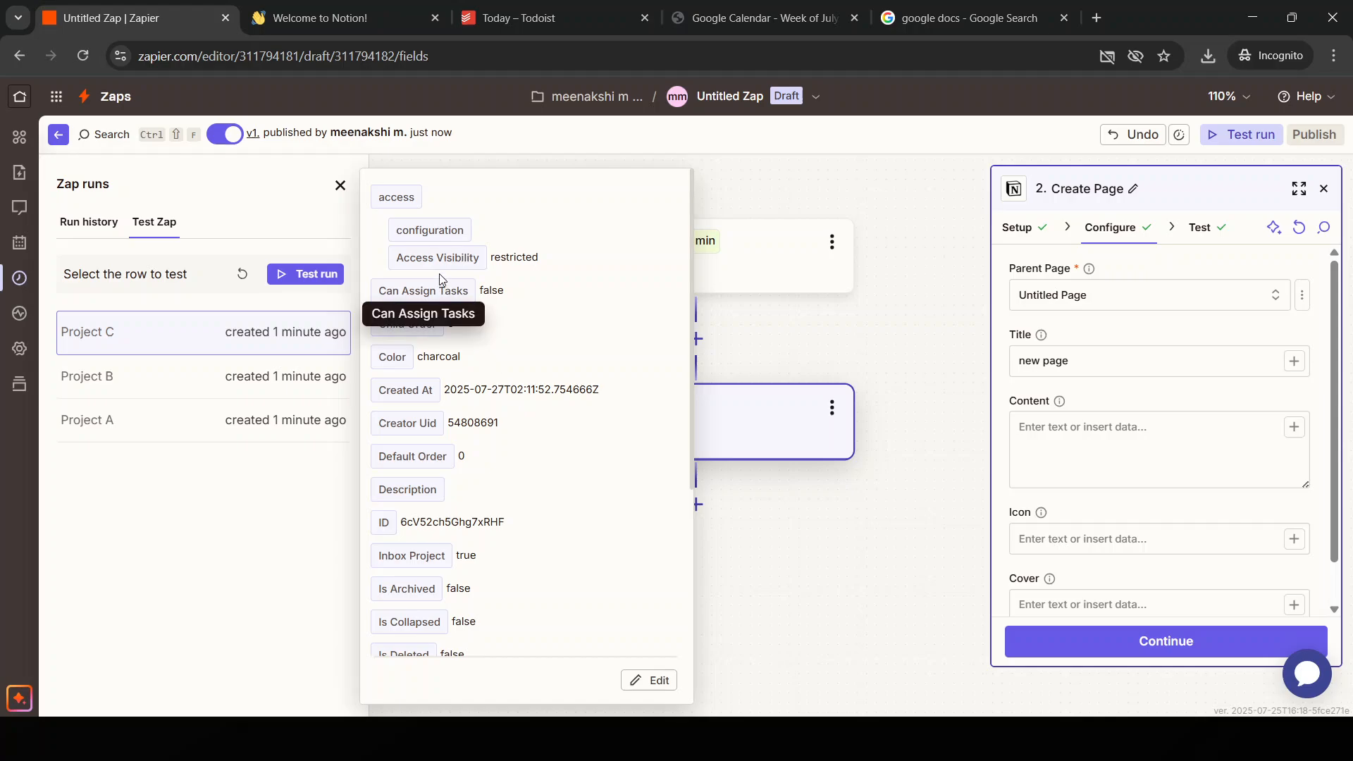
Undo the last change to the Zap draft and bring the Notion step back to its test results.
{"action": "left_click", "coordinate": [1092, 641]}
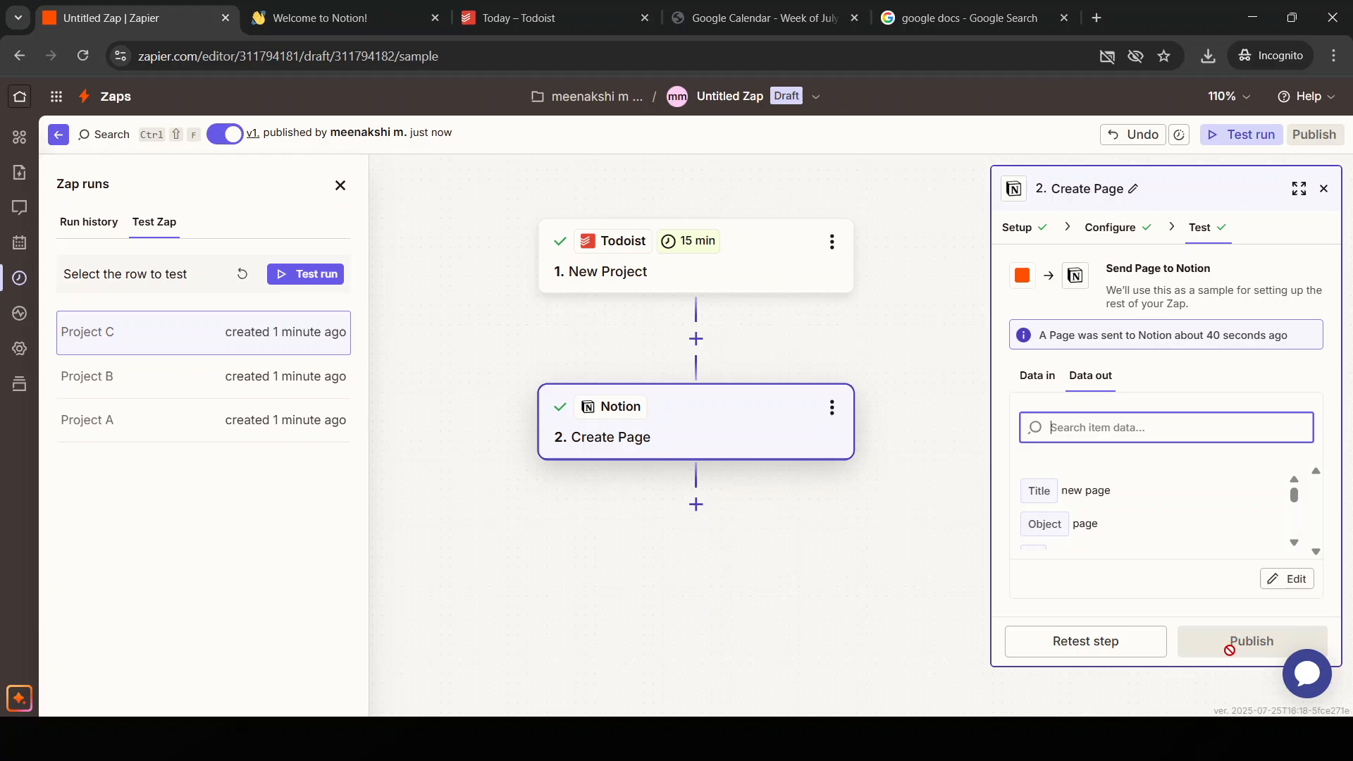
{"action": "left_click", "coordinate": [1132, 136]}
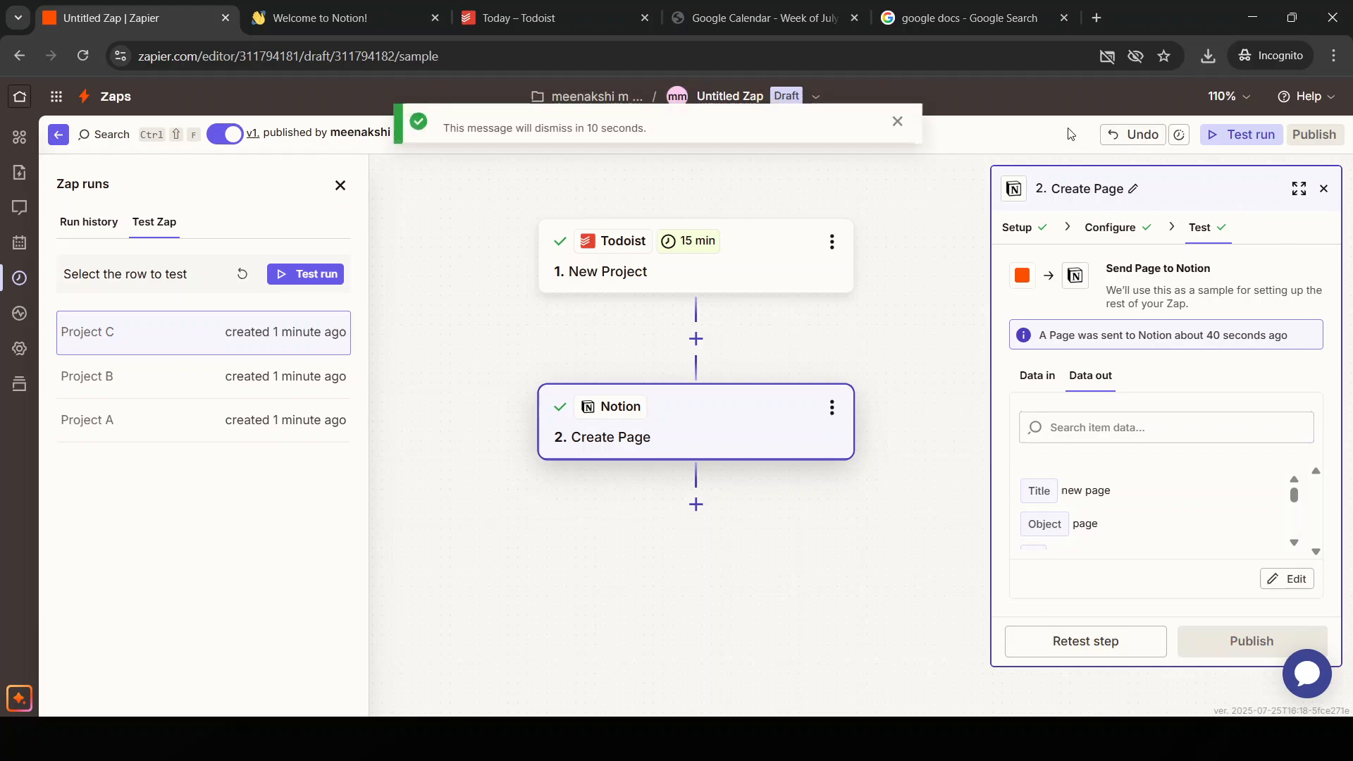
{"action": "left_click", "coordinate": [897, 122]}
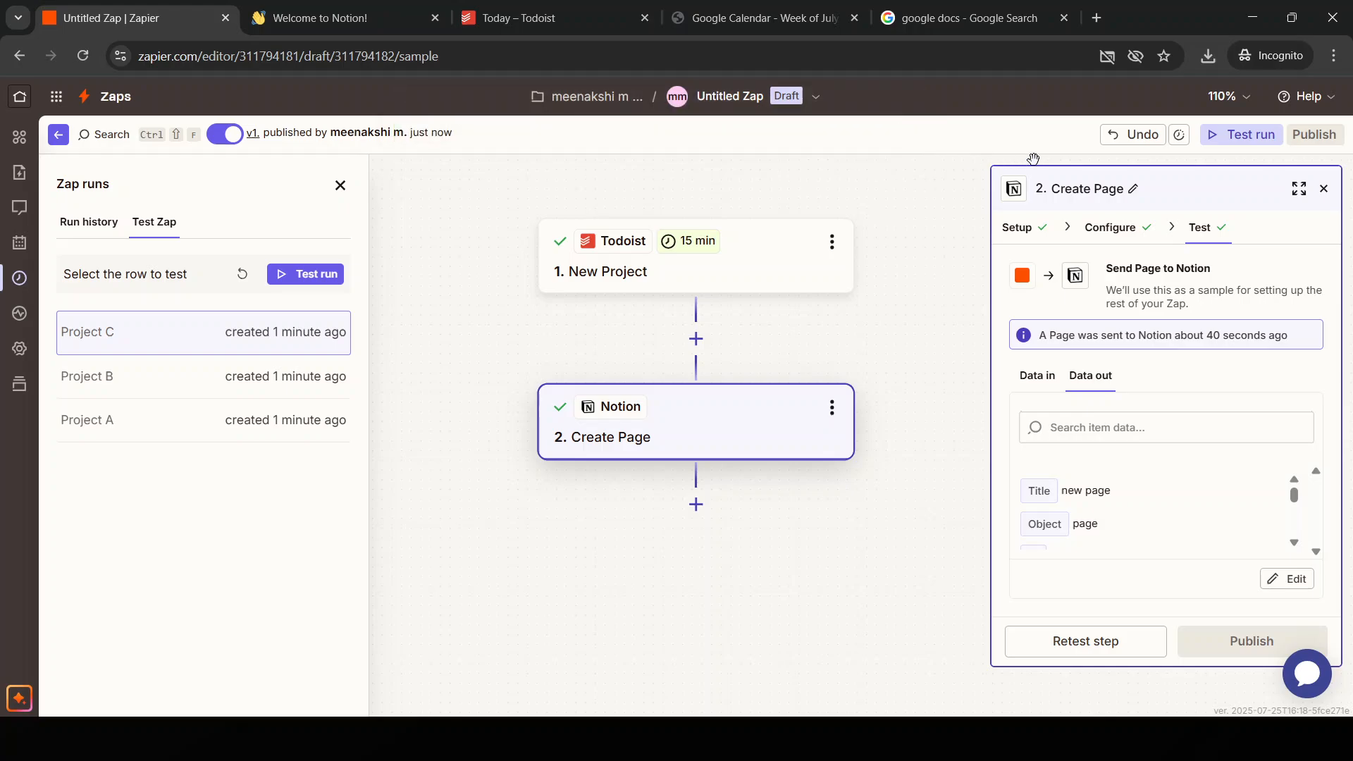
{"action": "left_click", "coordinate": [798, 418]}
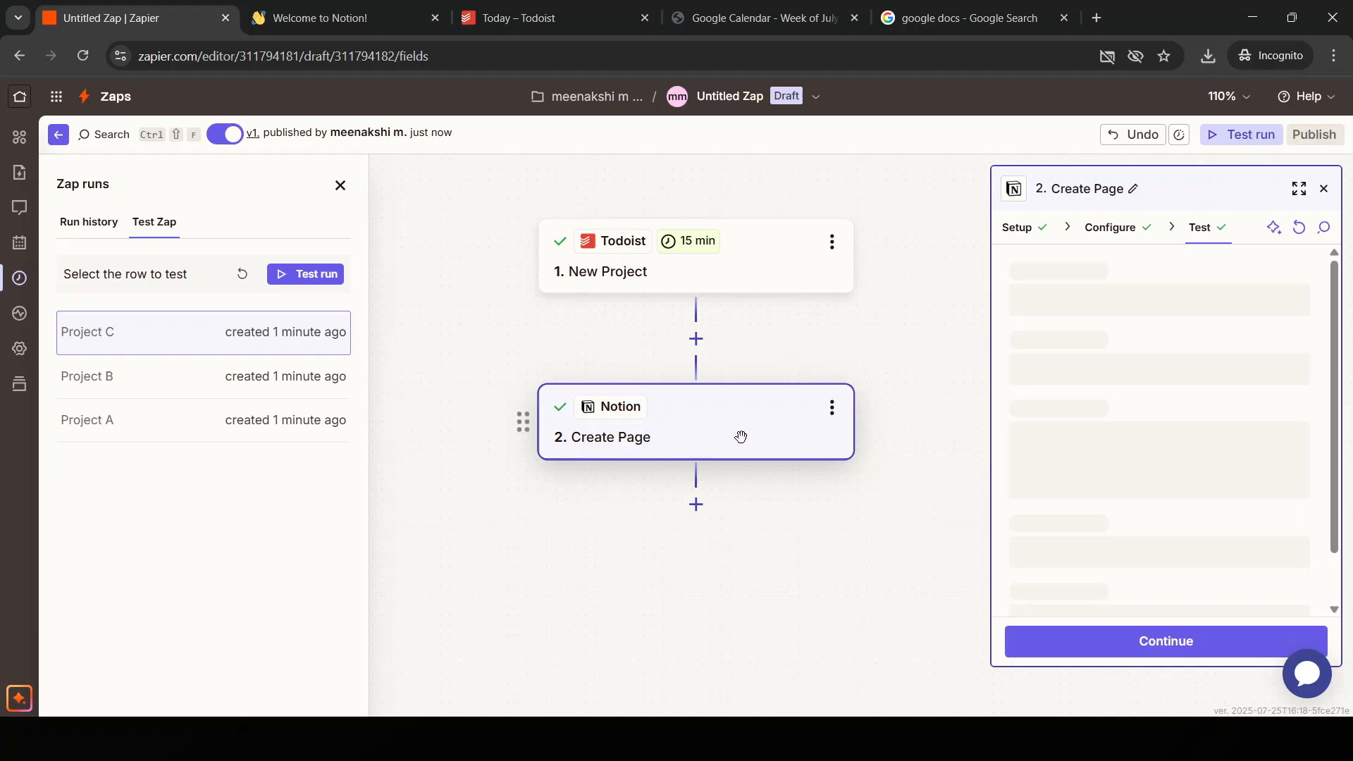
{"action": "left_click", "coordinate": [1115, 648]}
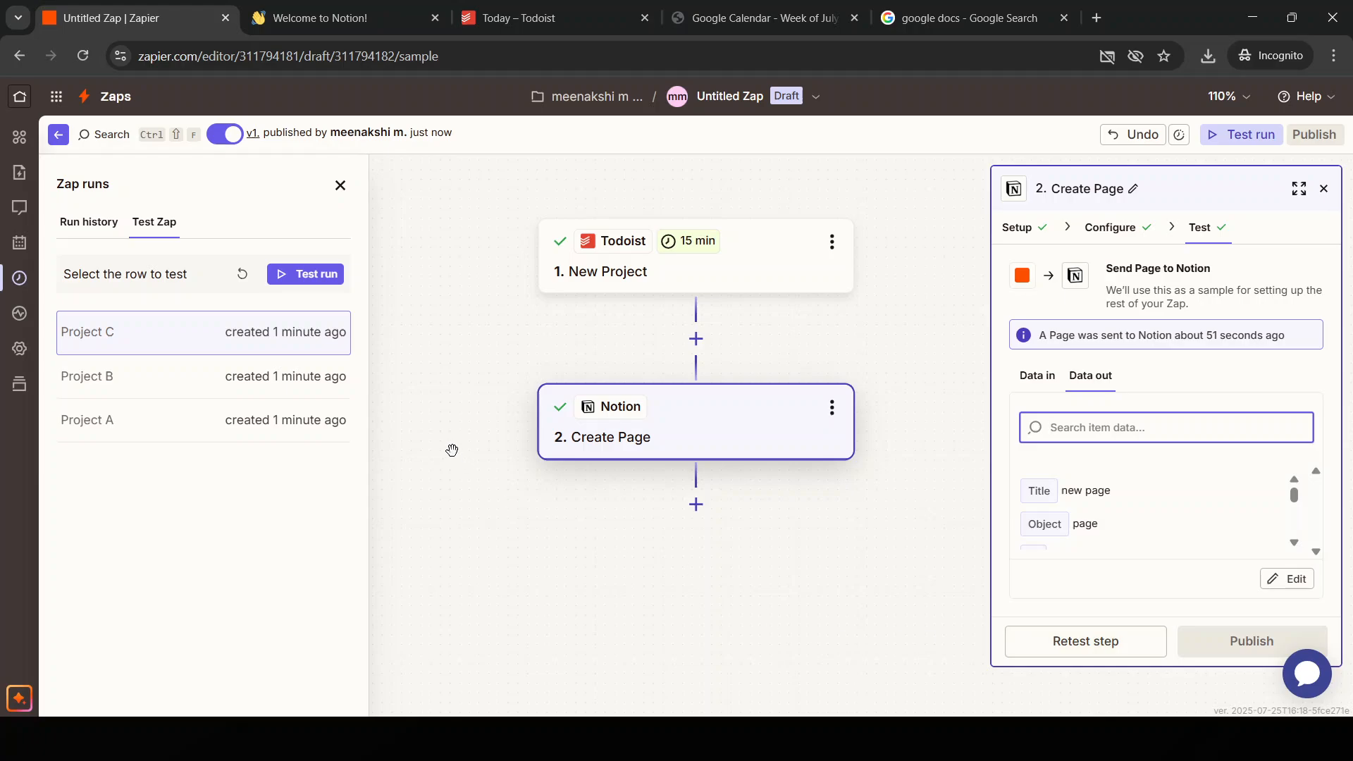
Switch to Notion and examine the "new page" subpage inside New page, returning to the parent page.
{"action": "left_click", "coordinate": [344, 7]}
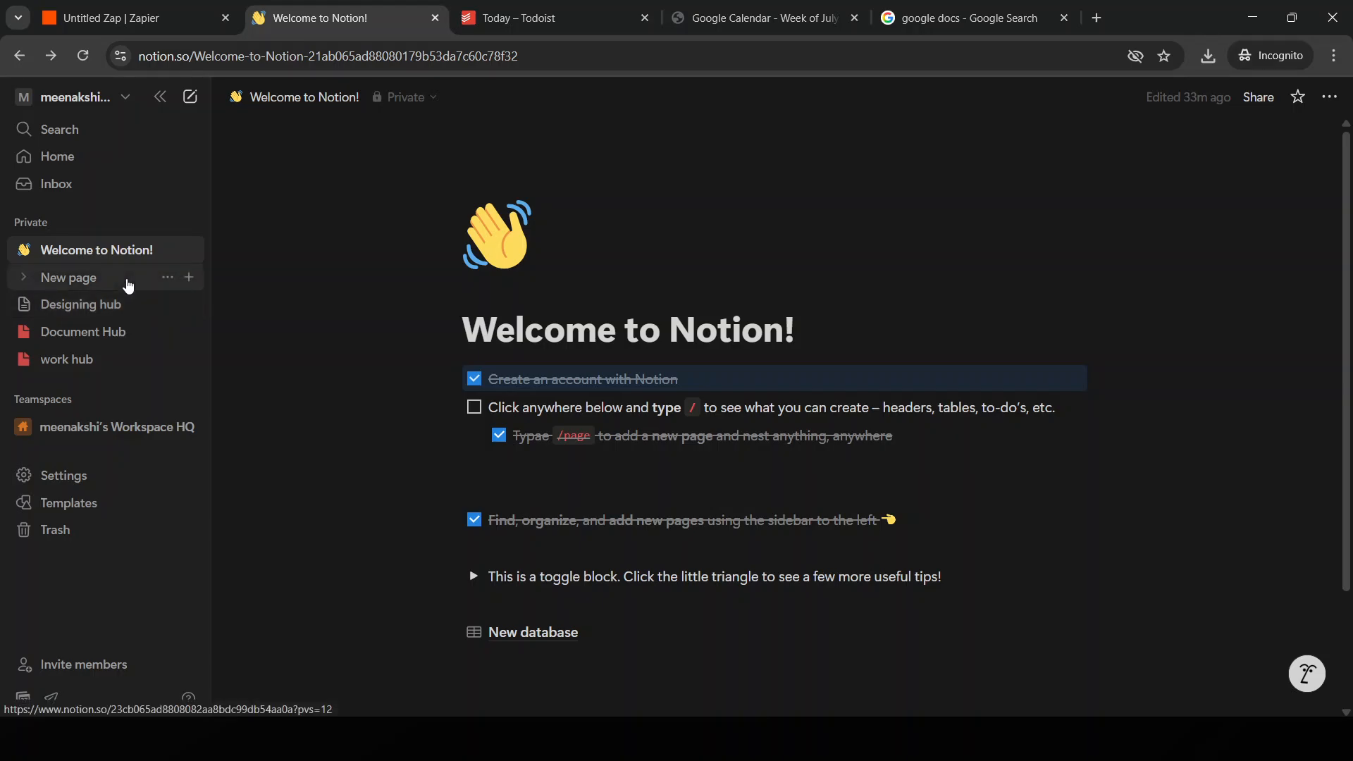
{"action": "left_click", "coordinate": [128, 282]}
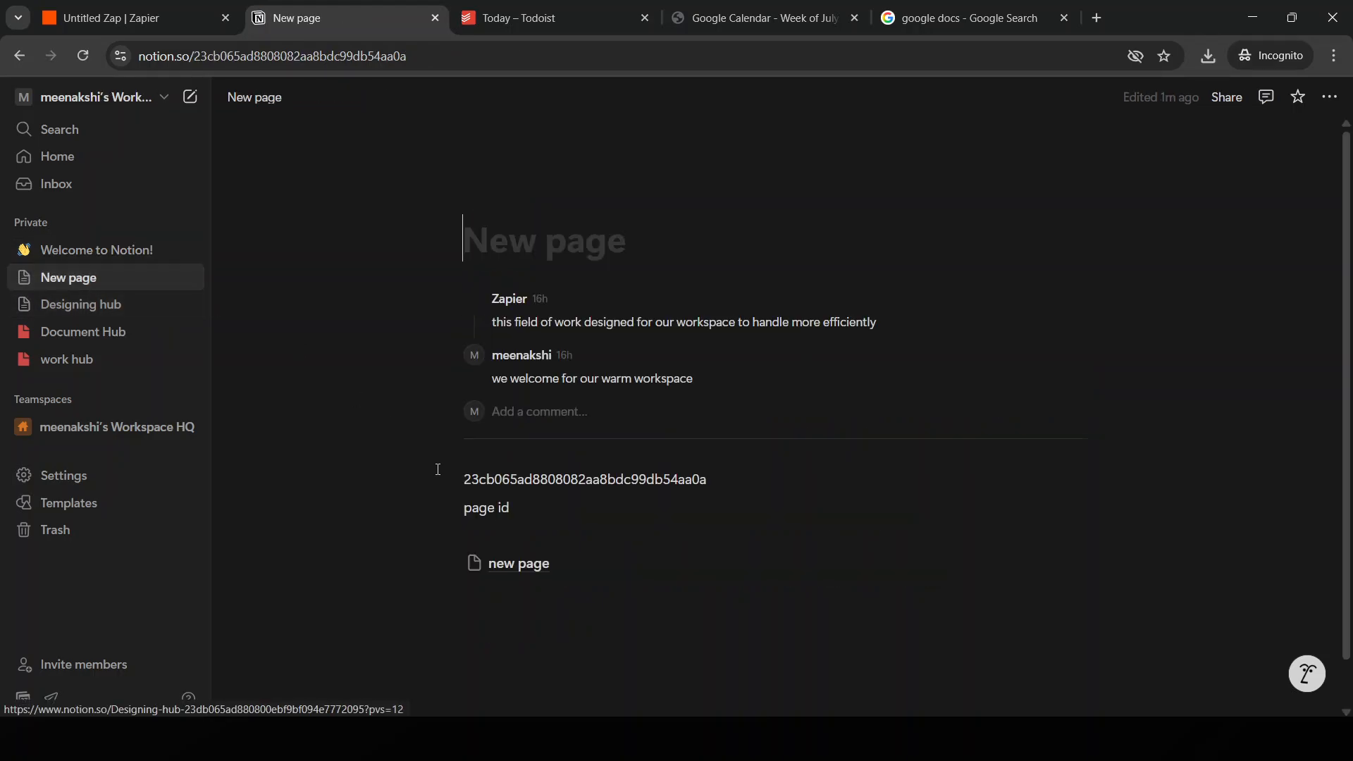
{"action": "left_click", "coordinate": [537, 563]}
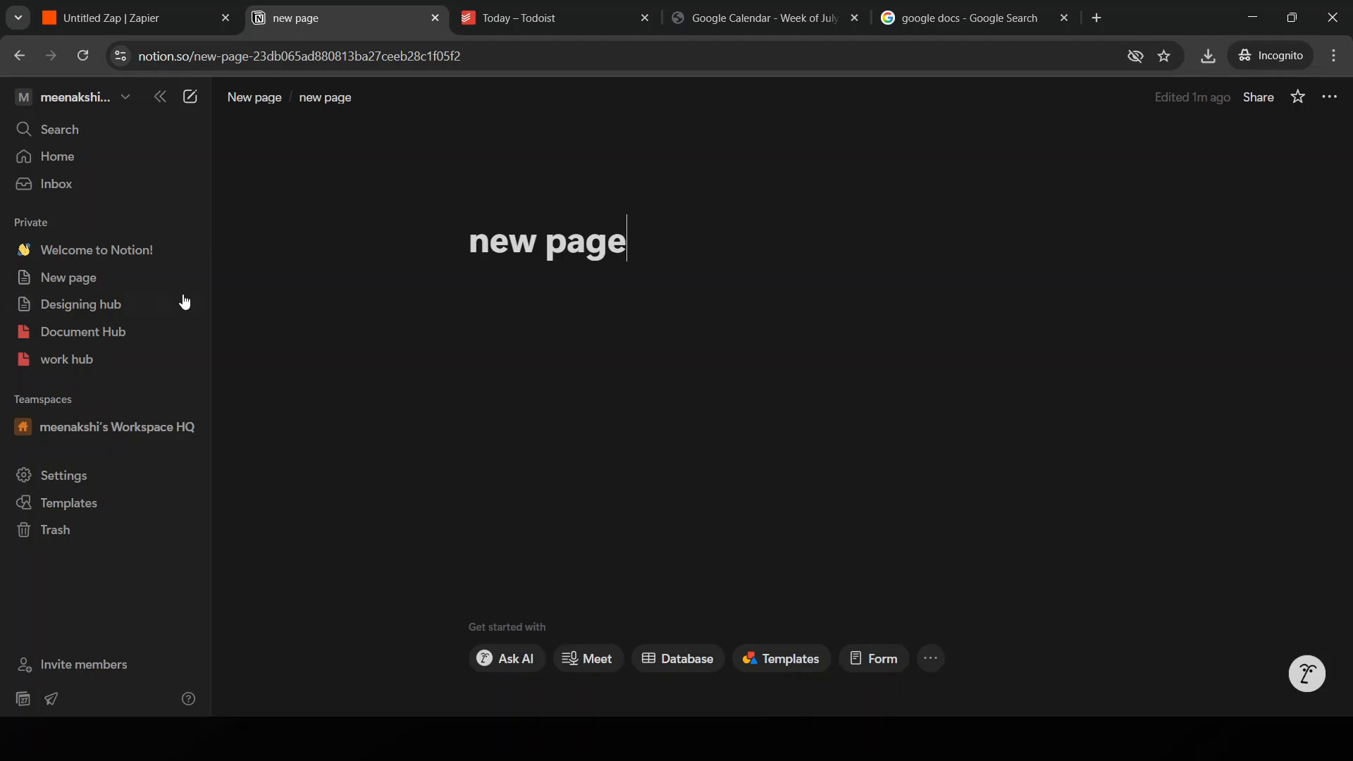
{"action": "left_click", "coordinate": [20, 56]}
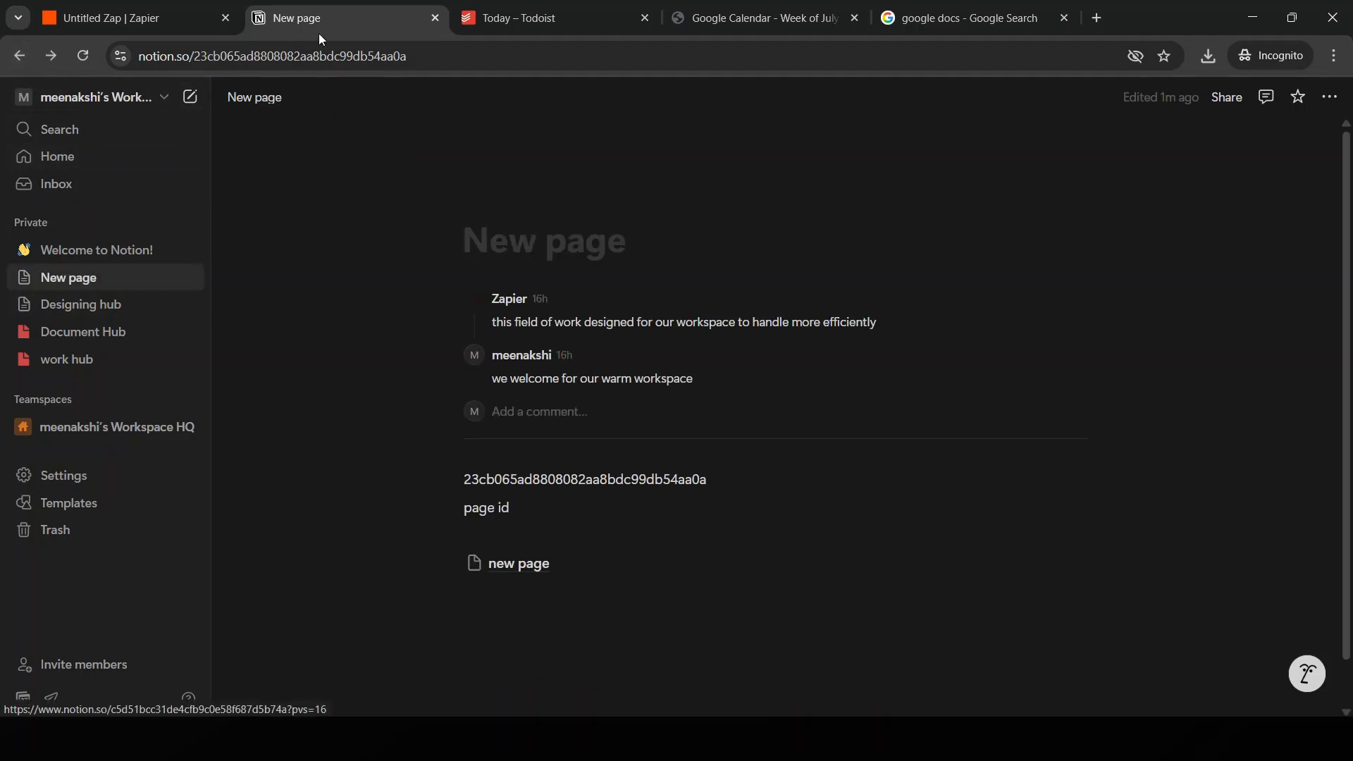